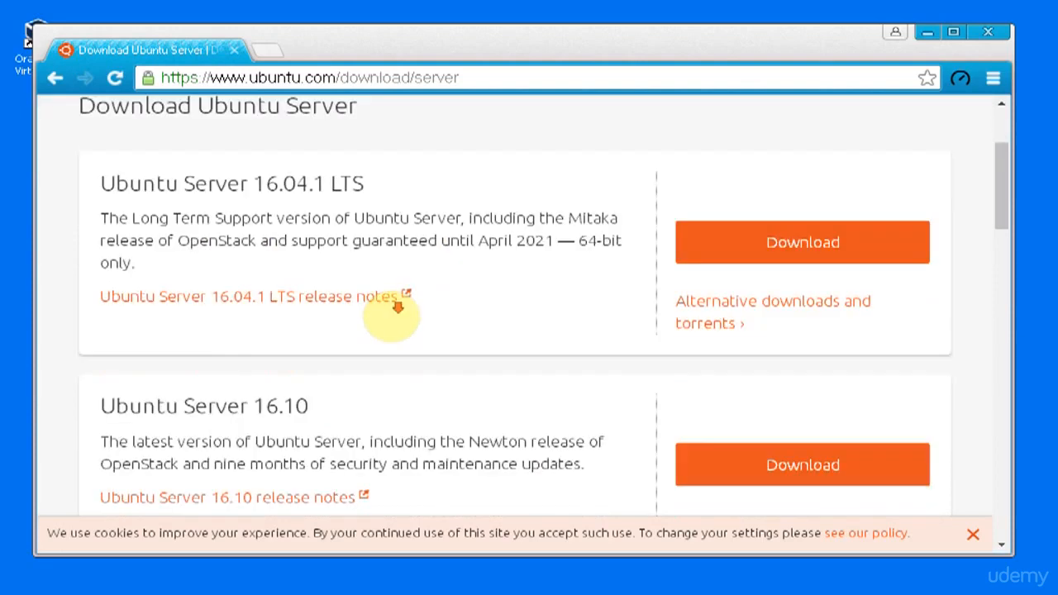
- Review the Ubuntu Server 16.04.1 LTS entry on the download page, focusing on its LTS label and guaranteed support period
left_click_drag(329, 172, 396, 176)
scroll(418, 260, "down", 1)
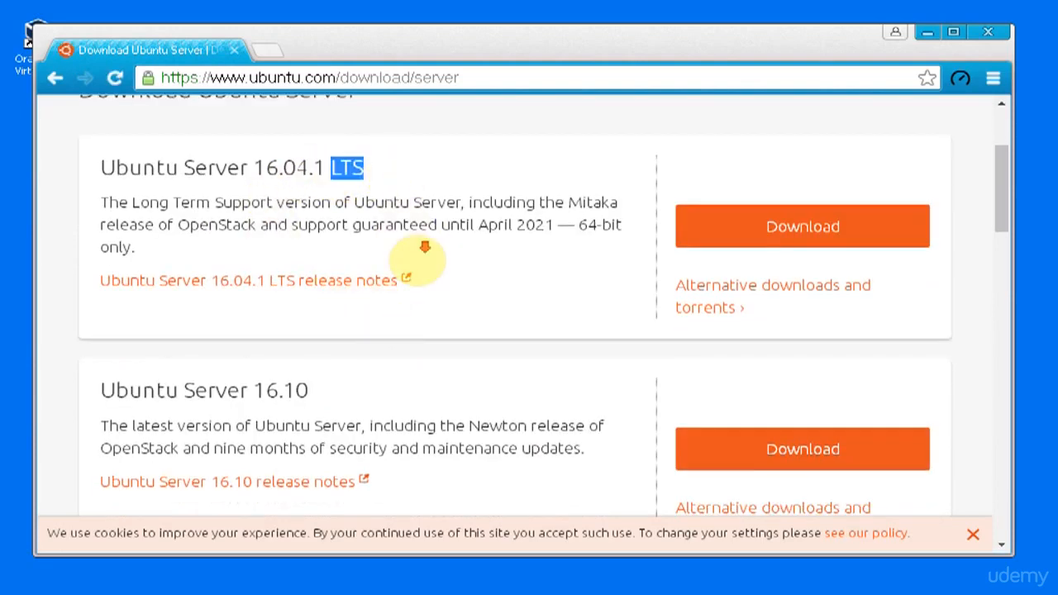
scroll(518, 280, "up", 2)
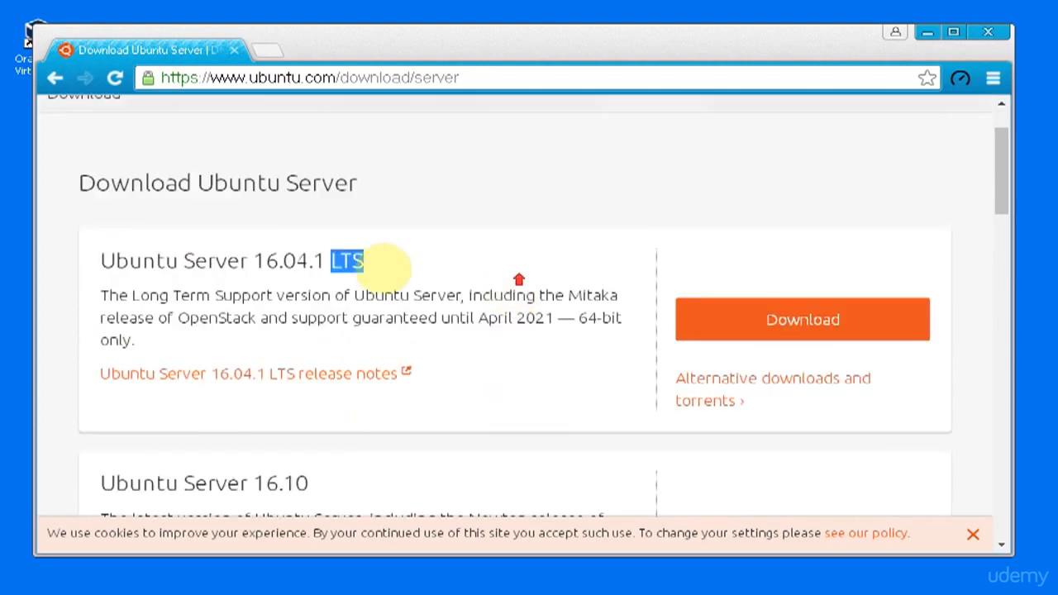
scroll(373, 290, "down", 1)
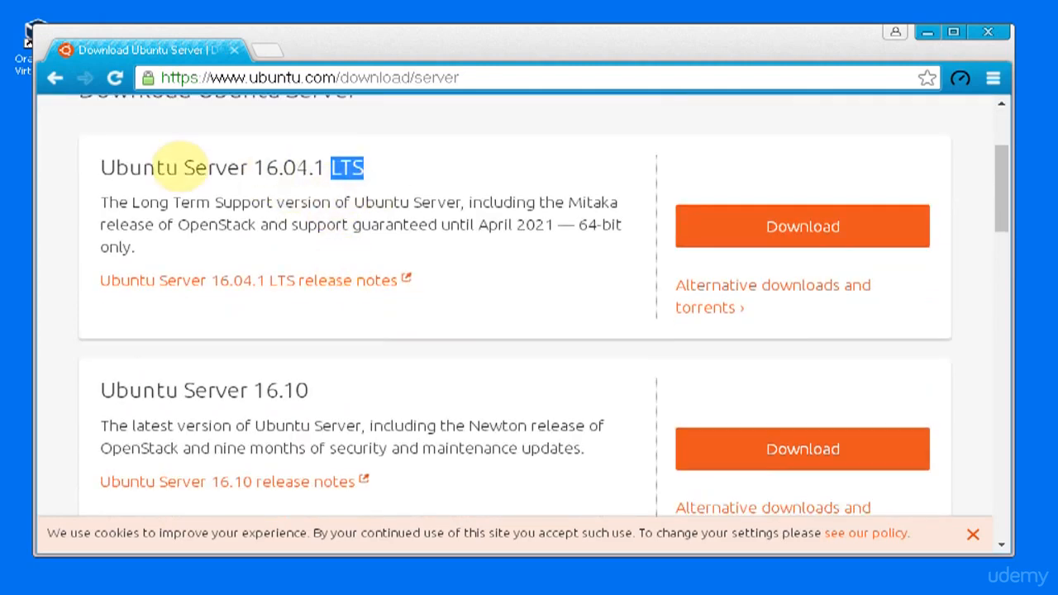
double_click(439, 202)
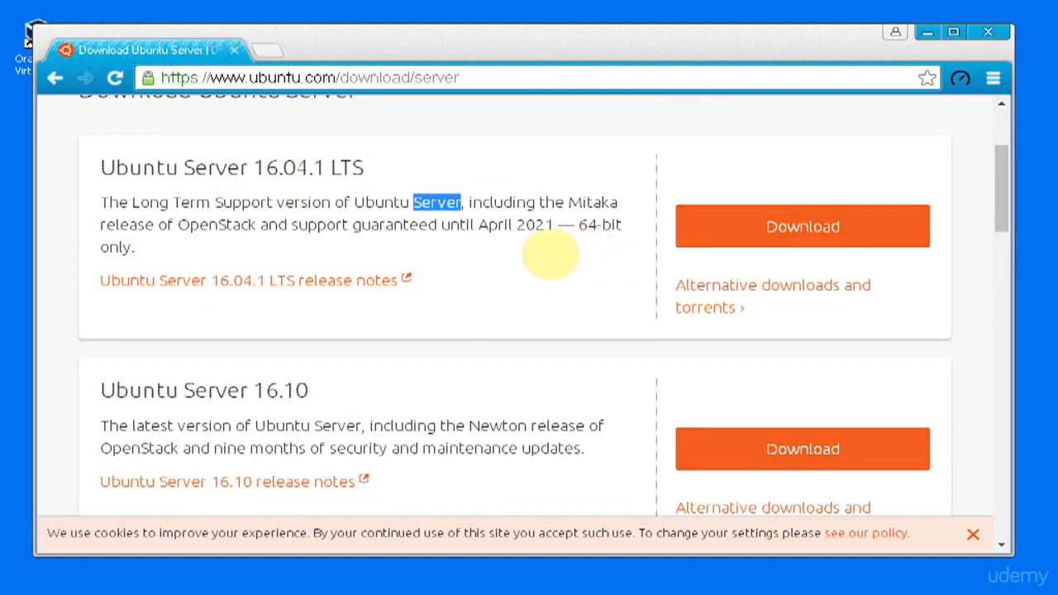
left_click_drag(556, 225, 474, 224)
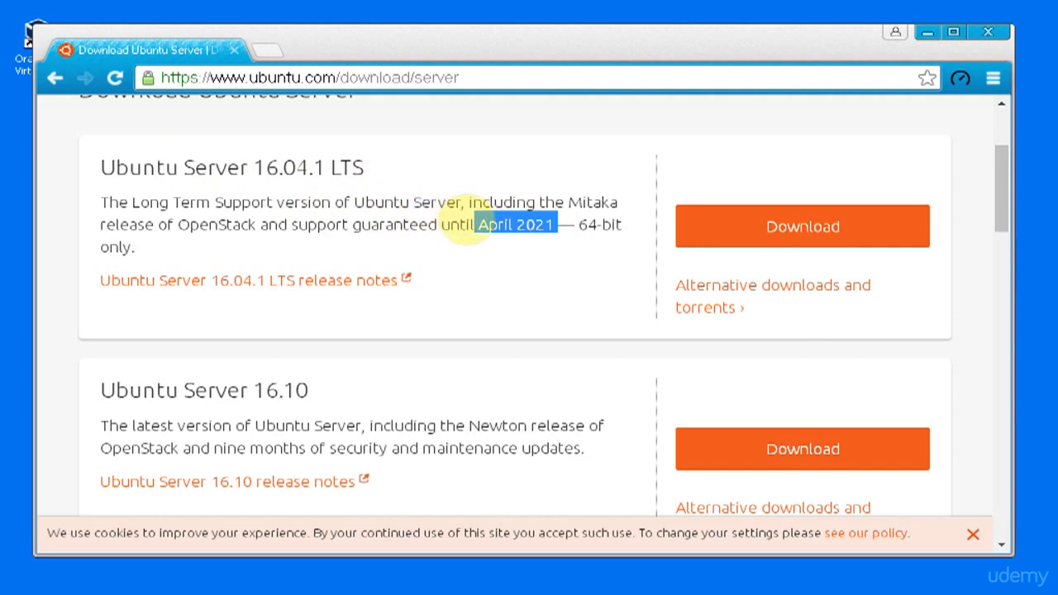
- Review the Ubuntu Server 16.10 description, focusing on how long security and maintenance updates are provided
scroll(467, 219, "down", 1)
triple_click(504, 352)
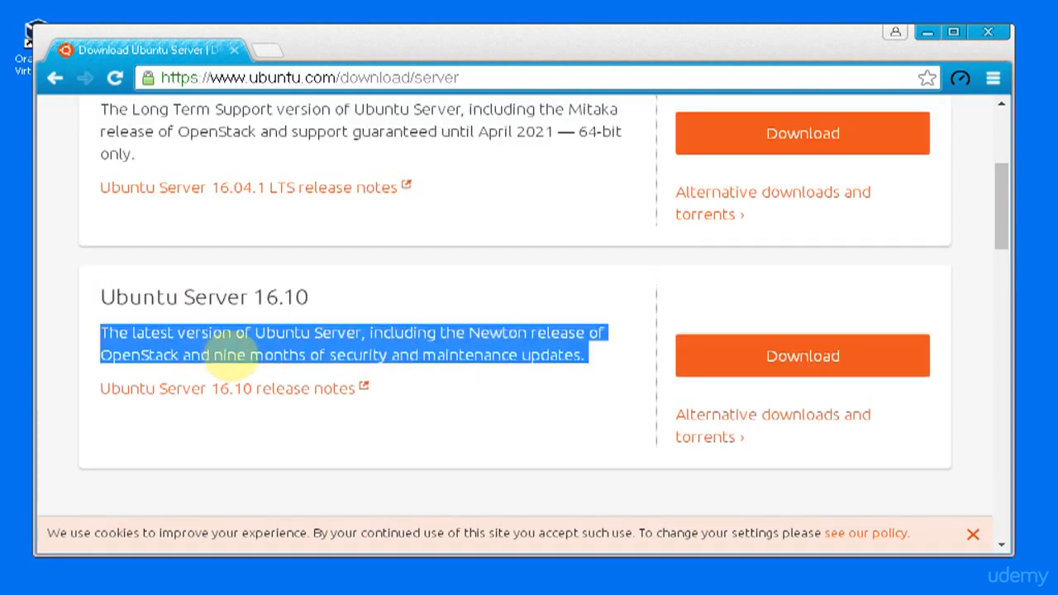
left_click(222, 356)
left_click_drag(213, 355, 596, 347)
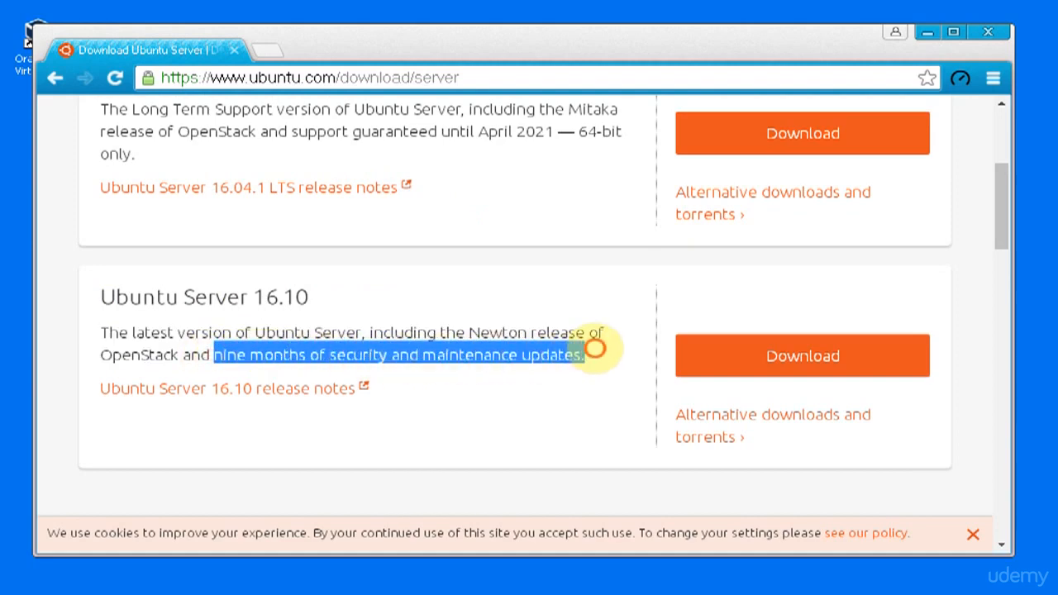
double_click(552, 348)
triple_click(552, 347)
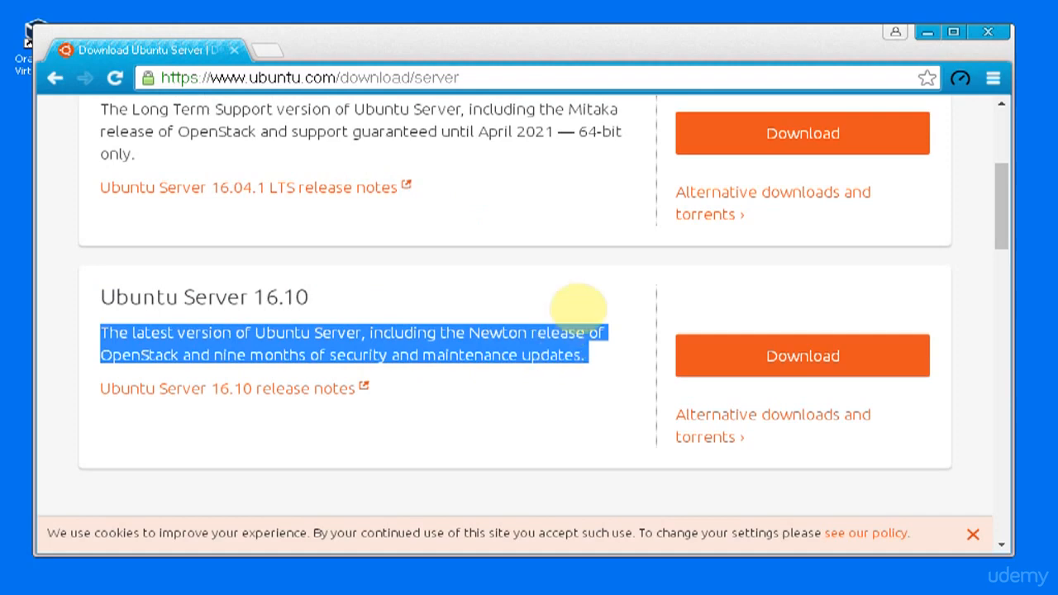
- Compare the Ubuntu Server 16.04.1 LTS and 16.10 entries and their download options
scroll(621, 281, "up", 1)
scroll(617, 276, "down", 1)
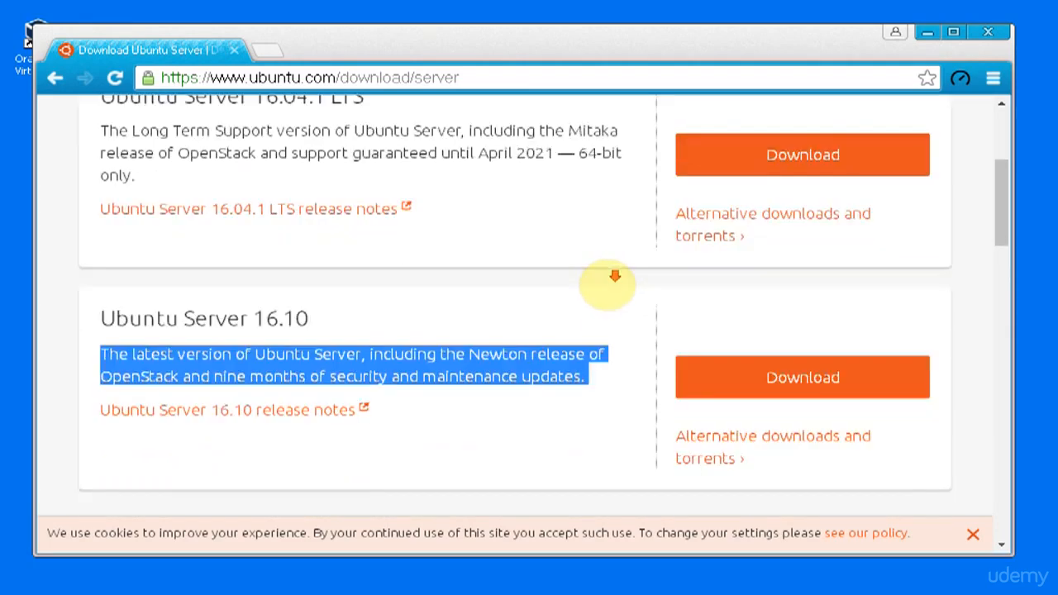
scroll(732, 288, "up", 2)
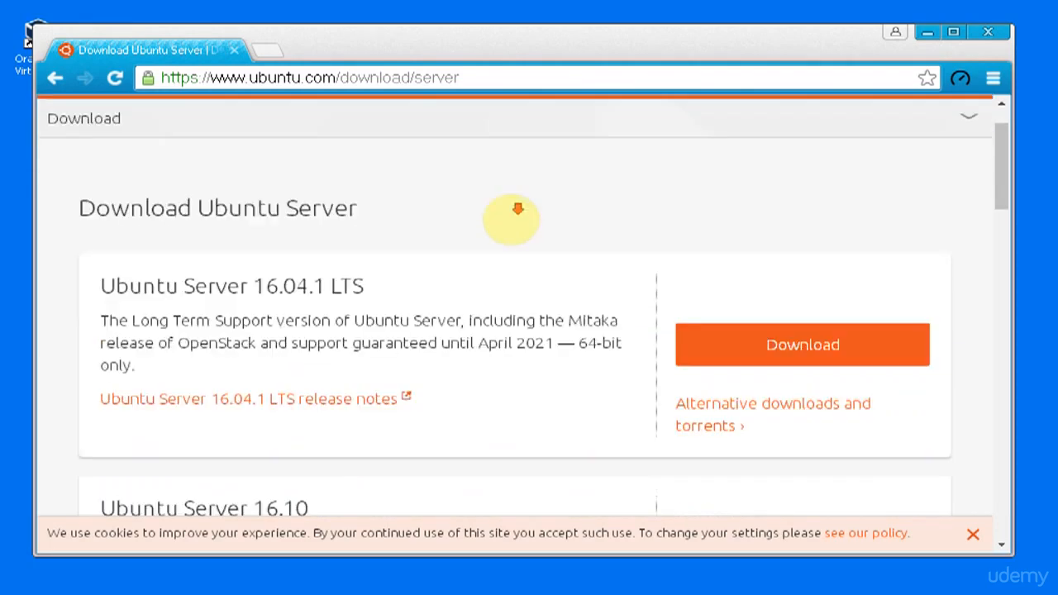
scroll(530, 249, "down", 1)
scroll(484, 261, "down", 1)
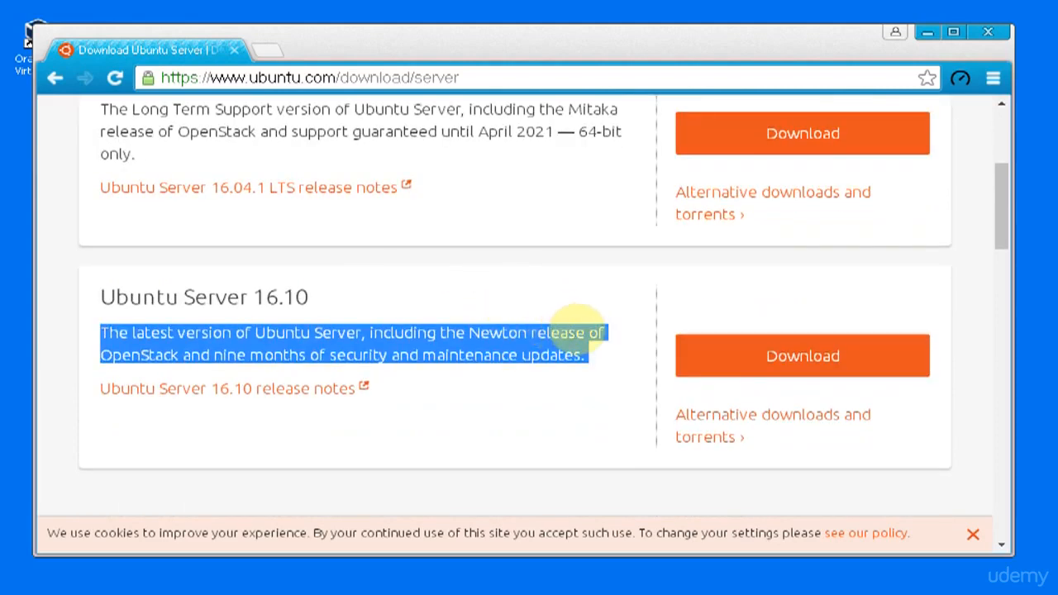
scroll(554, 294, "up", 1)
scroll(558, 292, "down", 1)
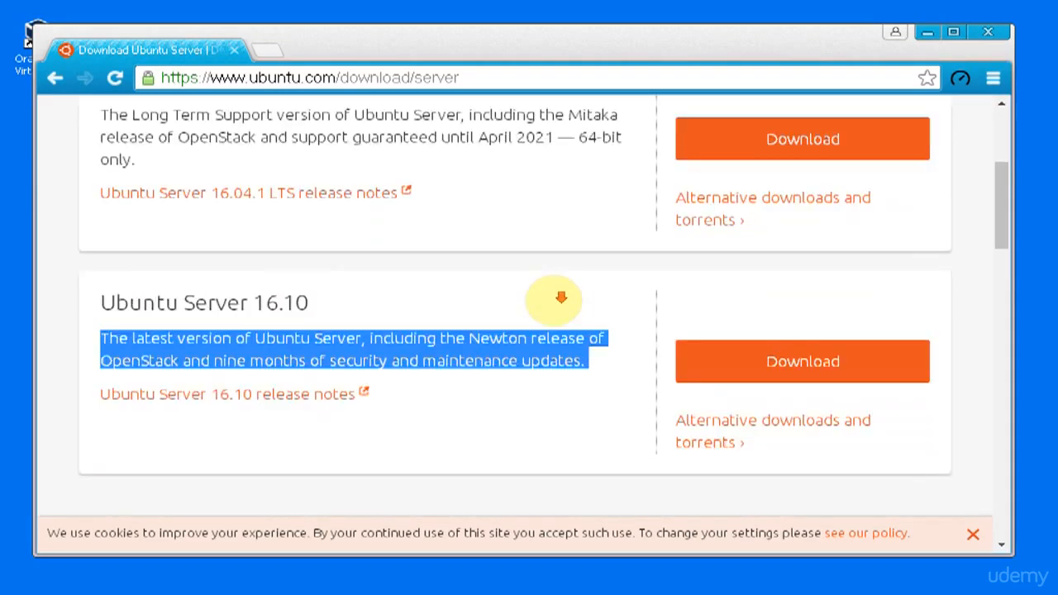
scroll(596, 347, "up", 2)
scroll(575, 324, "down", 1)
scroll(579, 318, "down", 1)
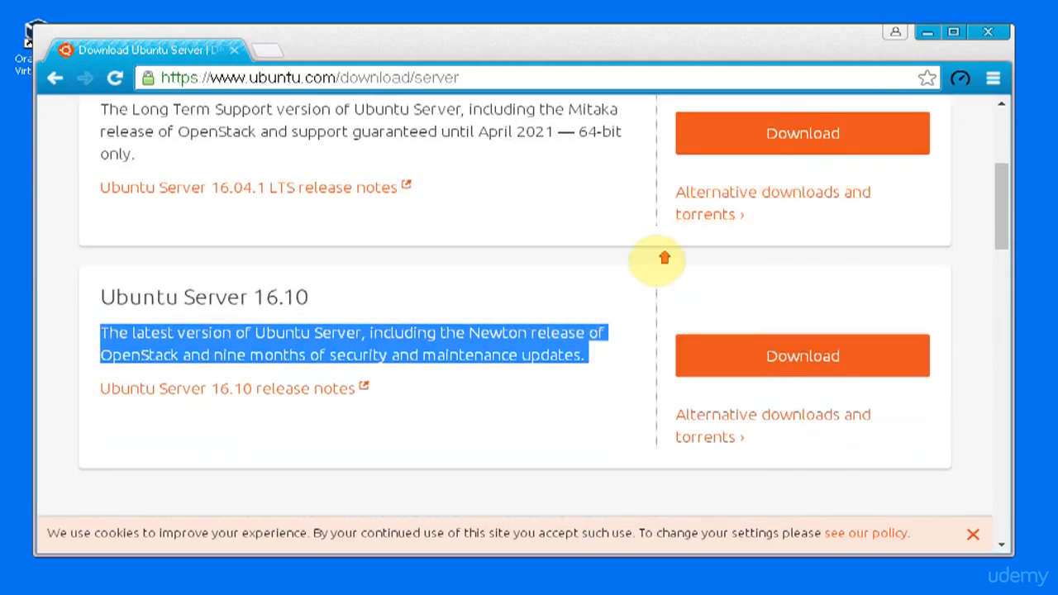
scroll(744, 331, "up", 1)
scroll(794, 348, "down", 2)
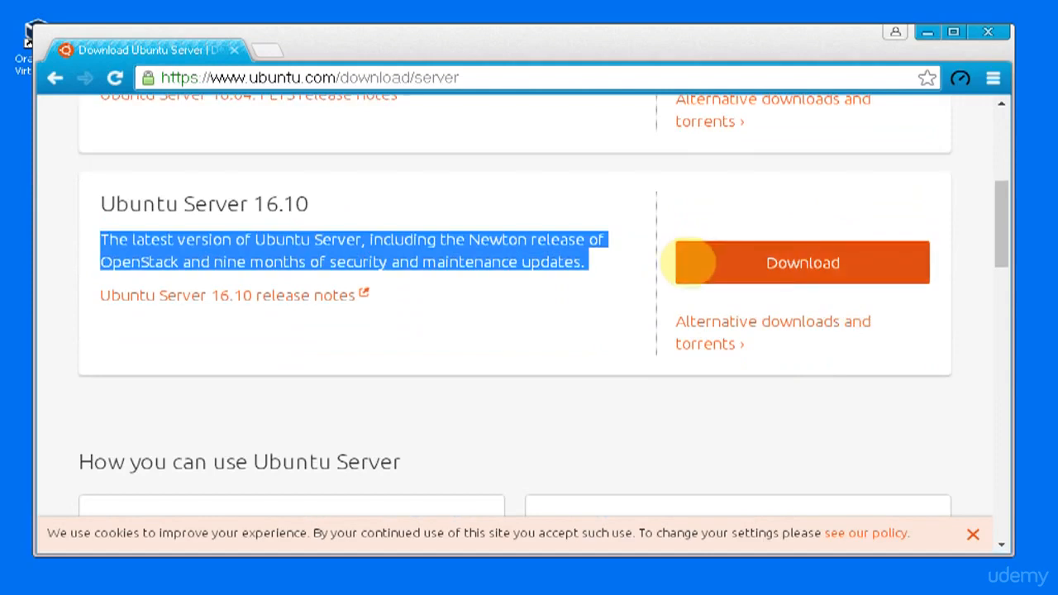
scroll(691, 261, "up", 3)
left_click(485, 286)
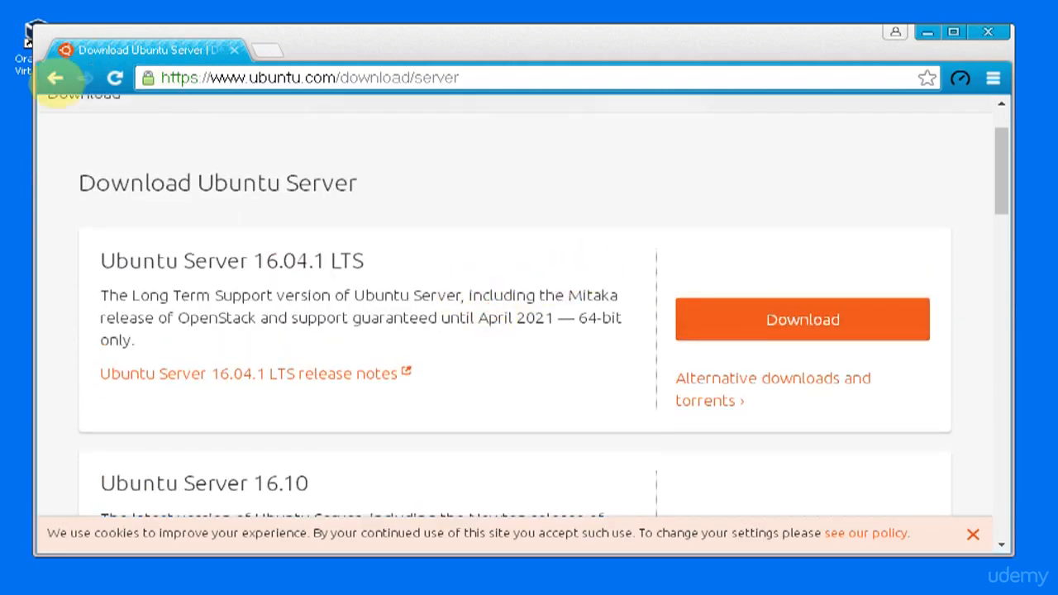
- Return to the Google results and search for the suggested query "ubuntu server 32 bit"
left_click(55, 78)
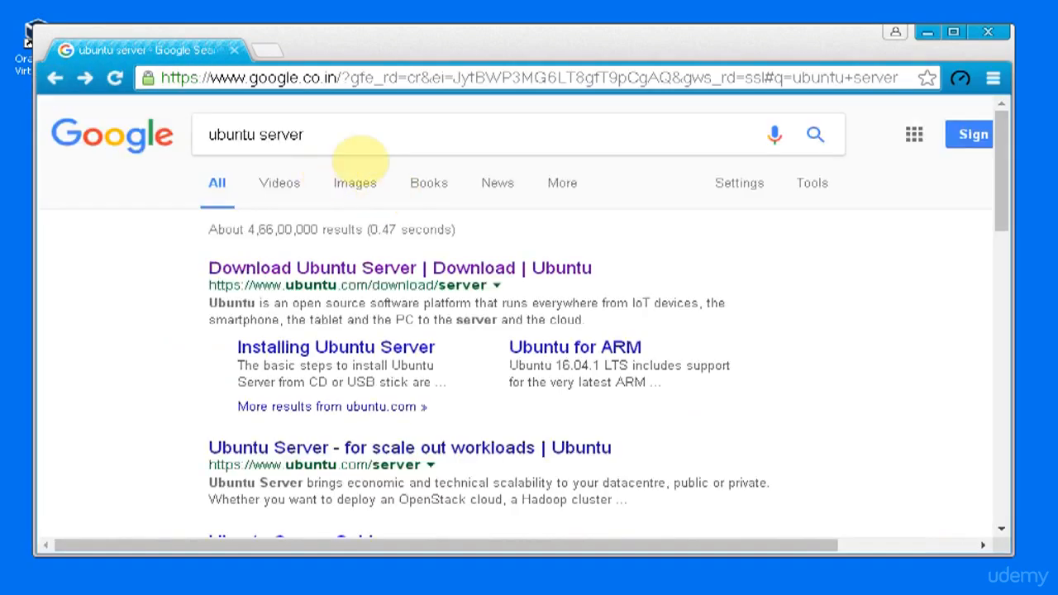
left_click(338, 135)
double_click(345, 134)
left_click(352, 133)
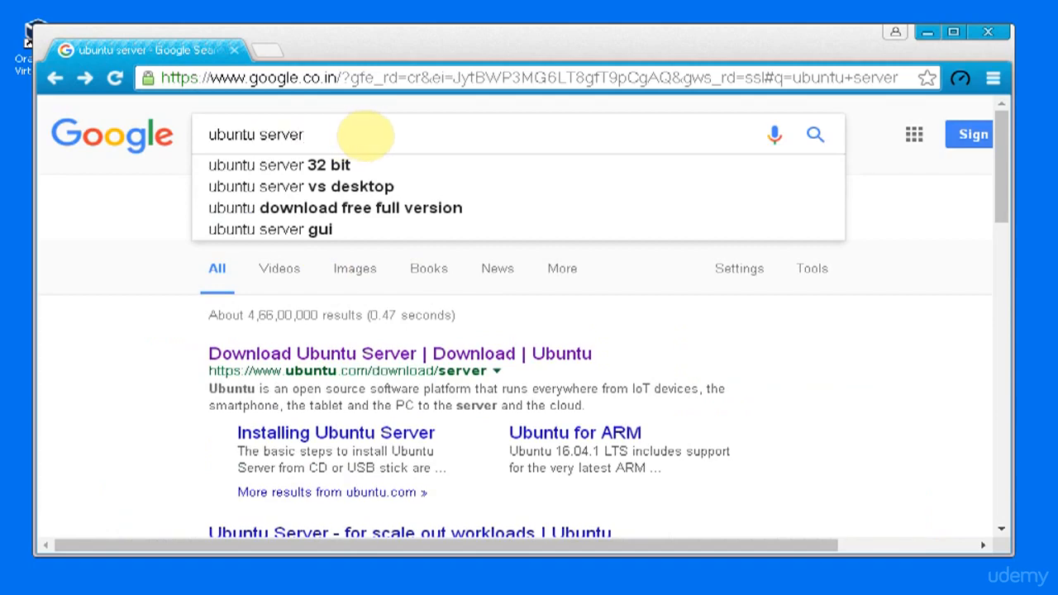
key("Down")
key("Return")
- Refine the search to "ubuntu server 16.10 32 bit" and open the Ubuntu 16.10 (Yakkety Yak) releases page
key("Left")
key("Left")
key("Left")
key("Left")
key("Left")
key("Left")
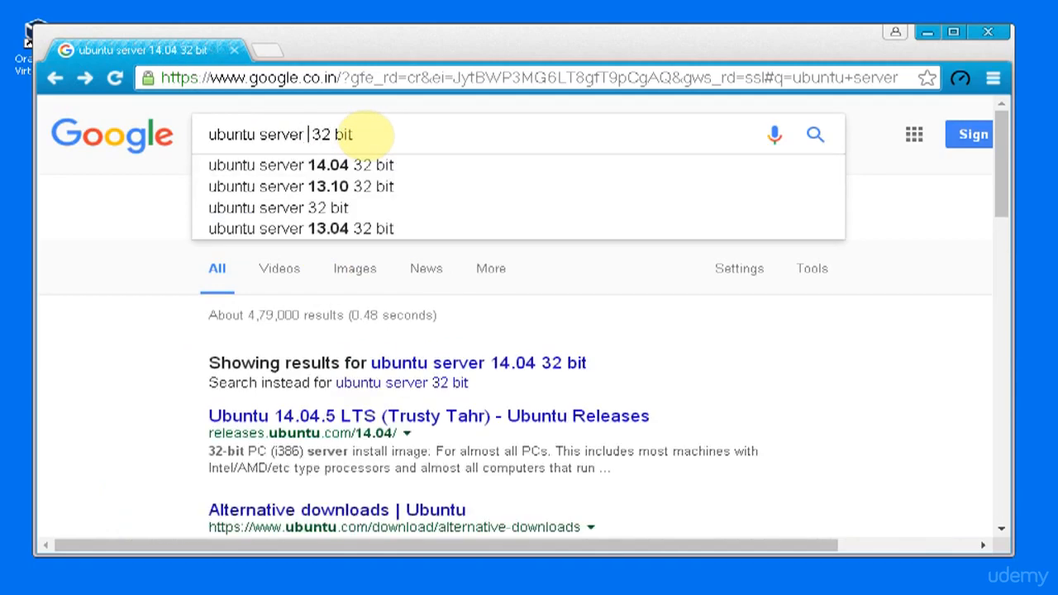
type("16.")
type("10")
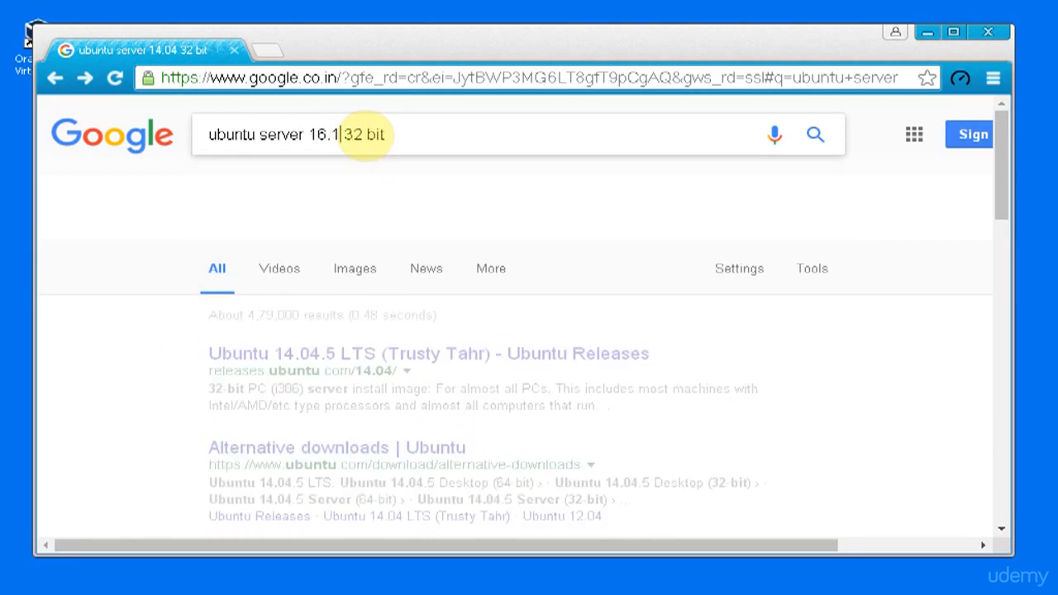
key("Return")
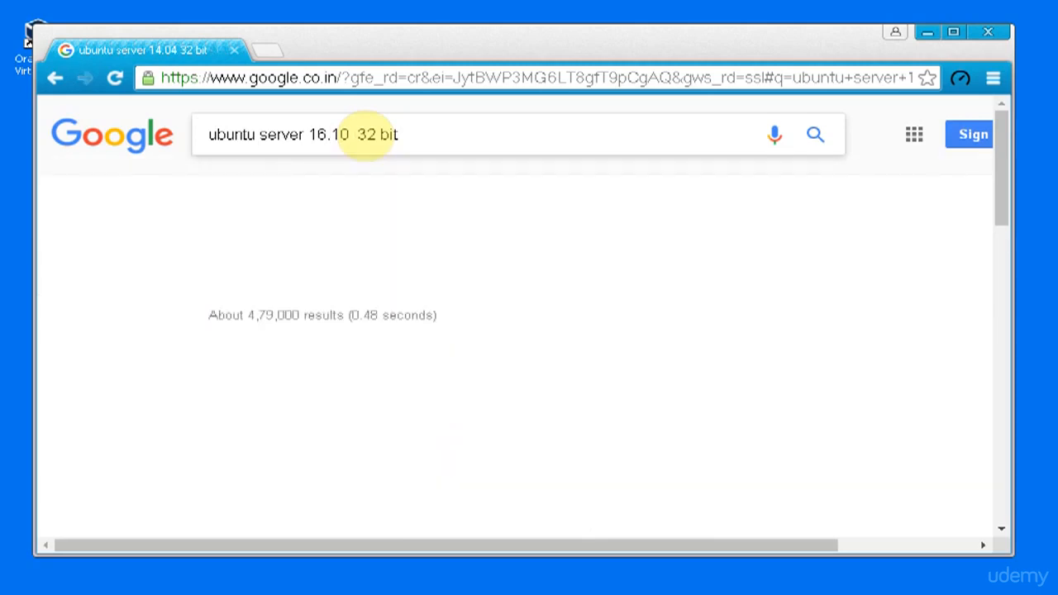
scroll(401, 145, "down", 2)
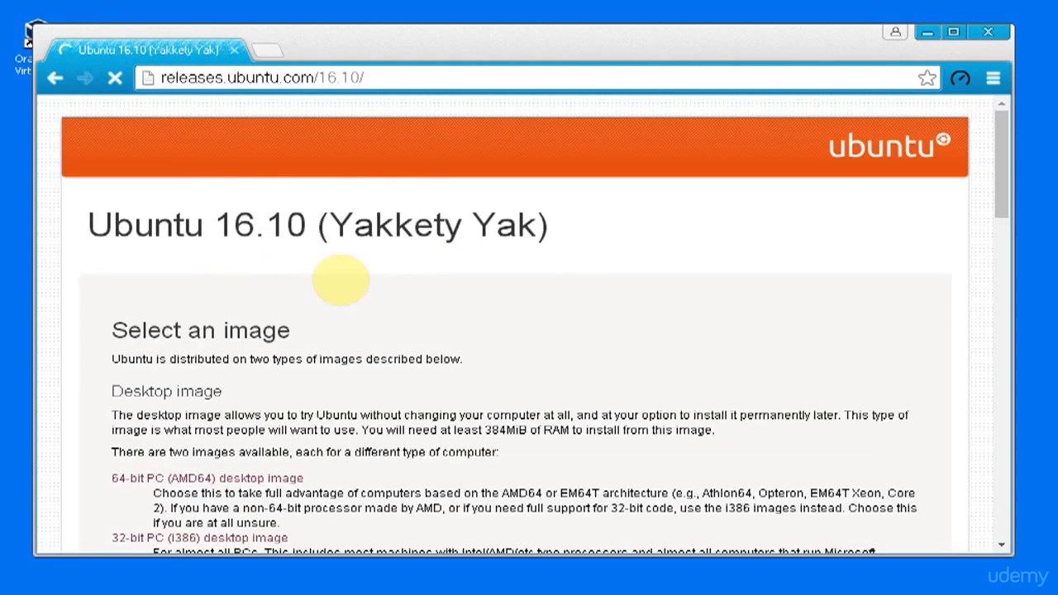
- Find the 32-bit server image ubuntu-16.10-server-i386.iso in the release file list and start downloading it
scroll(476, 265, "down", 13)
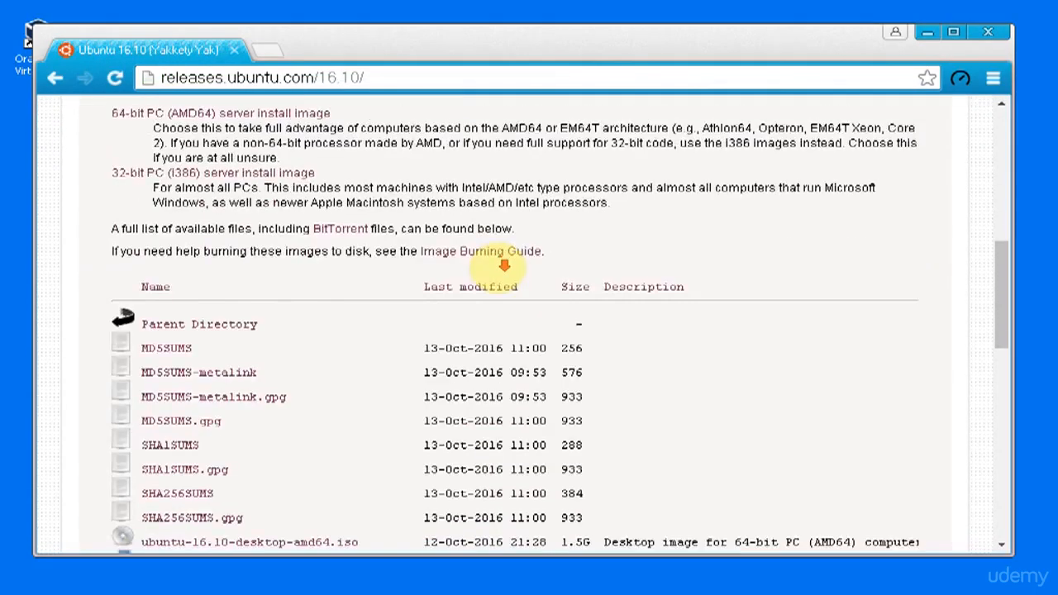
scroll(506, 263, "down", 3)
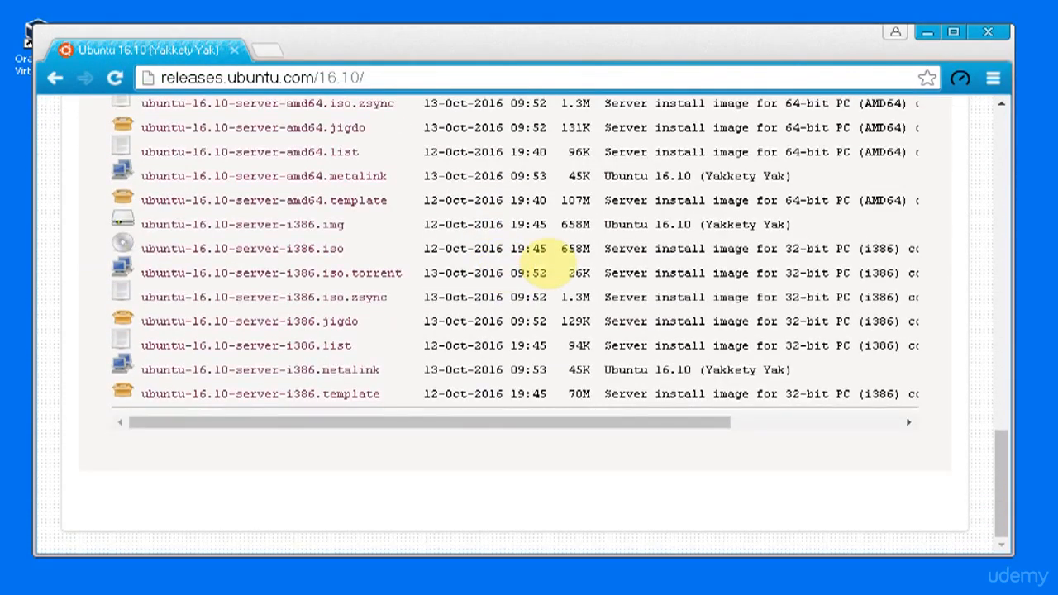
scroll(538, 246, "up", 1)
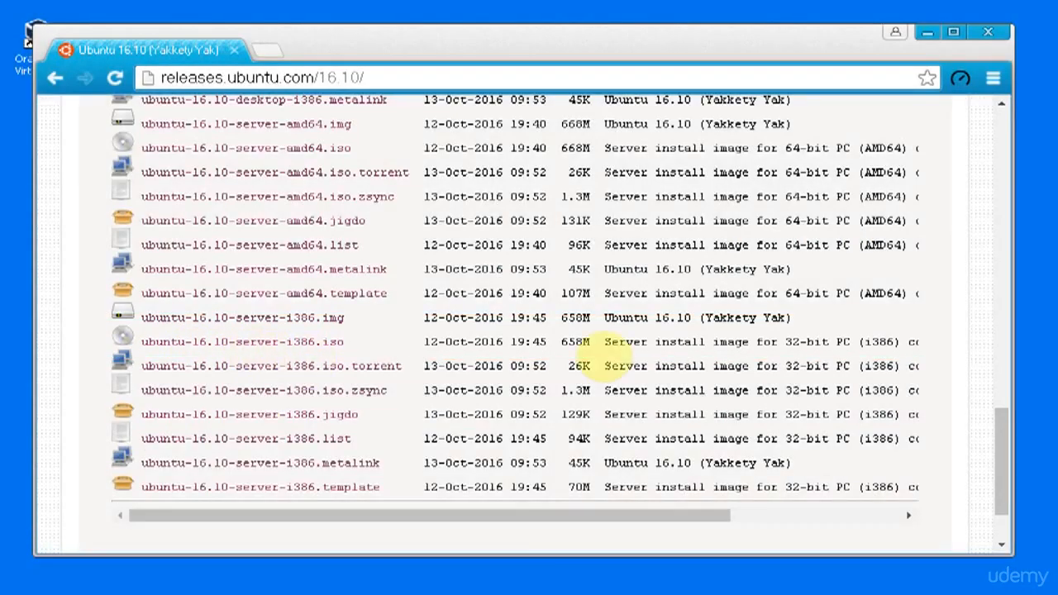
mouse_move(926, 347)
left_mouse_down()
mouse_move(524, 364)
mouse_move(390, 350)
mouse_move(178, 354)
mouse_move(91, 338)
left_mouse_up()
left_click(93, 334)
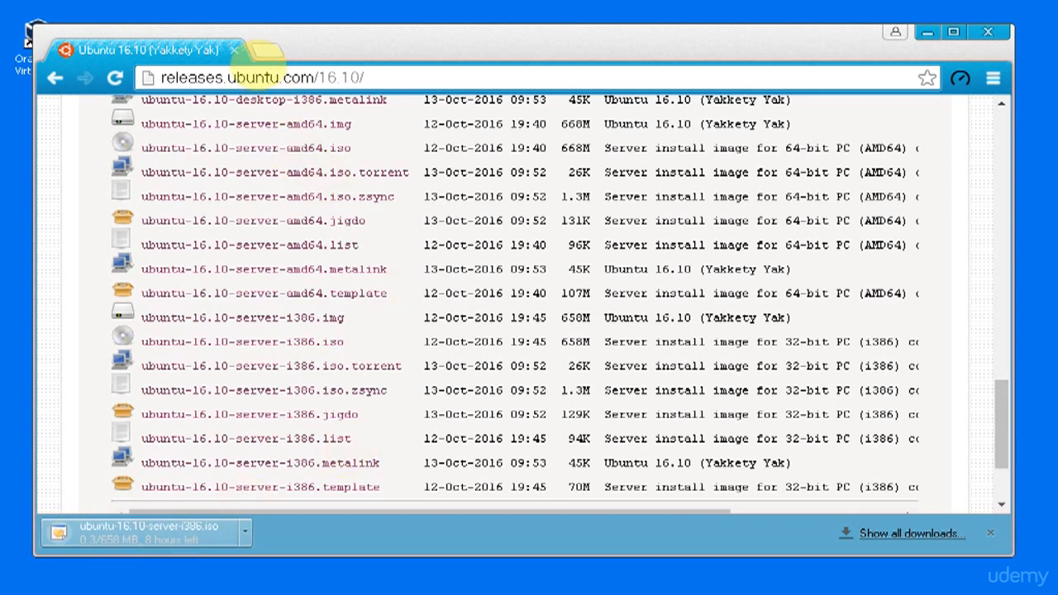
- Cancel the running ISO download and close the browser
left_click(244, 533)
left_click(273, 504)
left_click(988, 31)
right_click(278, 246)
left_click(296, 267)
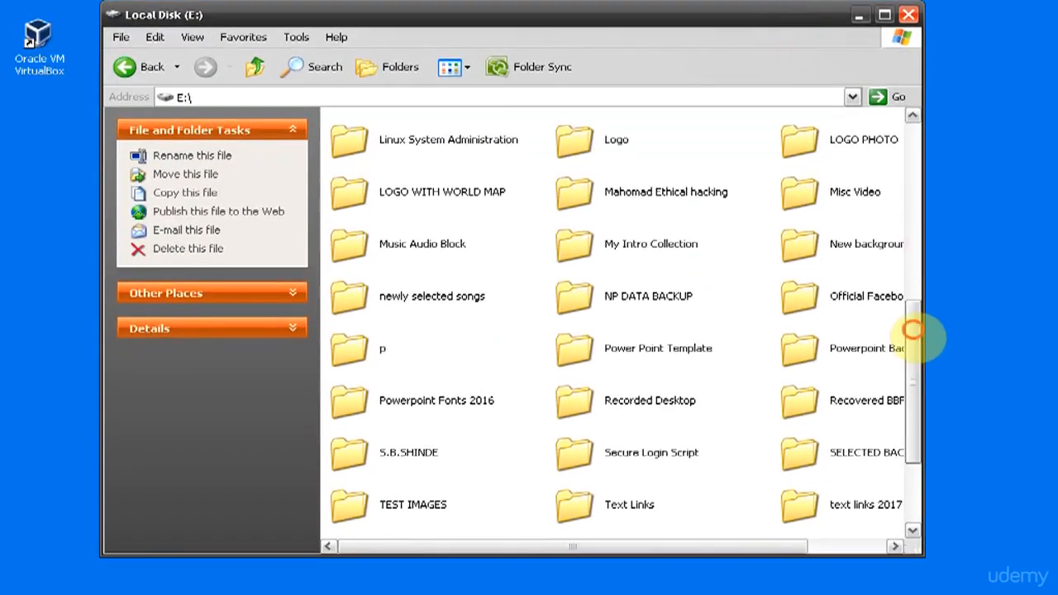
- Locate the ubuntu-16.10-server-i386 image in the E: drive folder and return to the desktop
left_click_drag(923, 361, 924, 484)
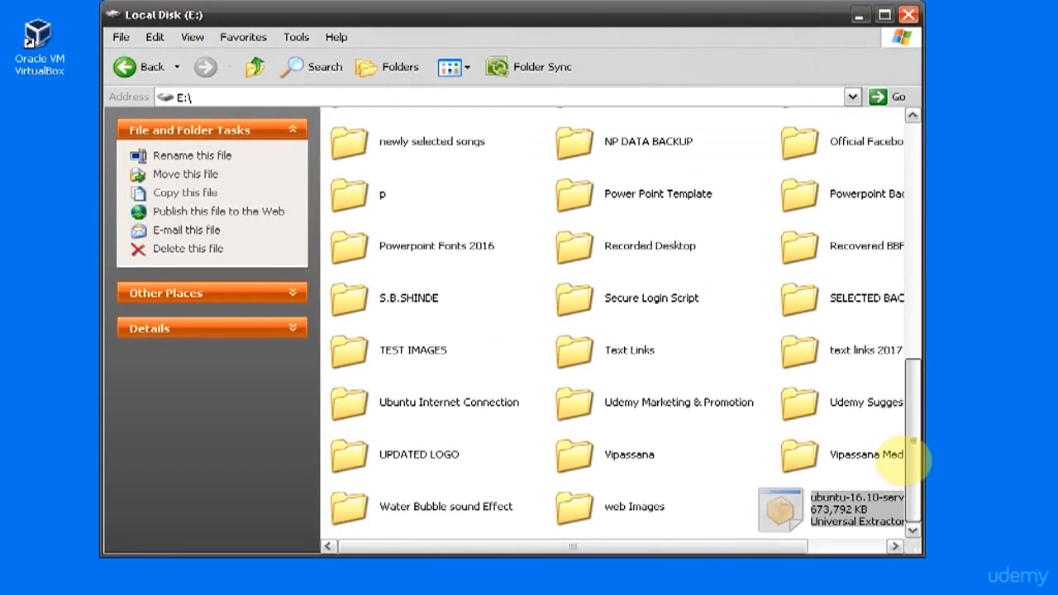
left_click(755, 501)
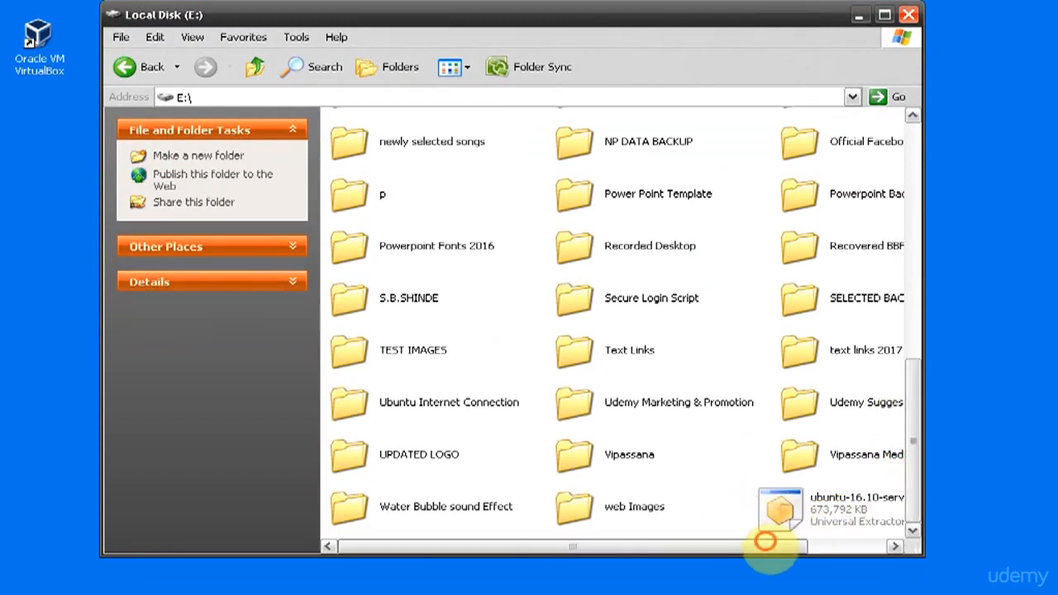
left_click_drag(763, 549, 794, 544)
left_click(785, 506)
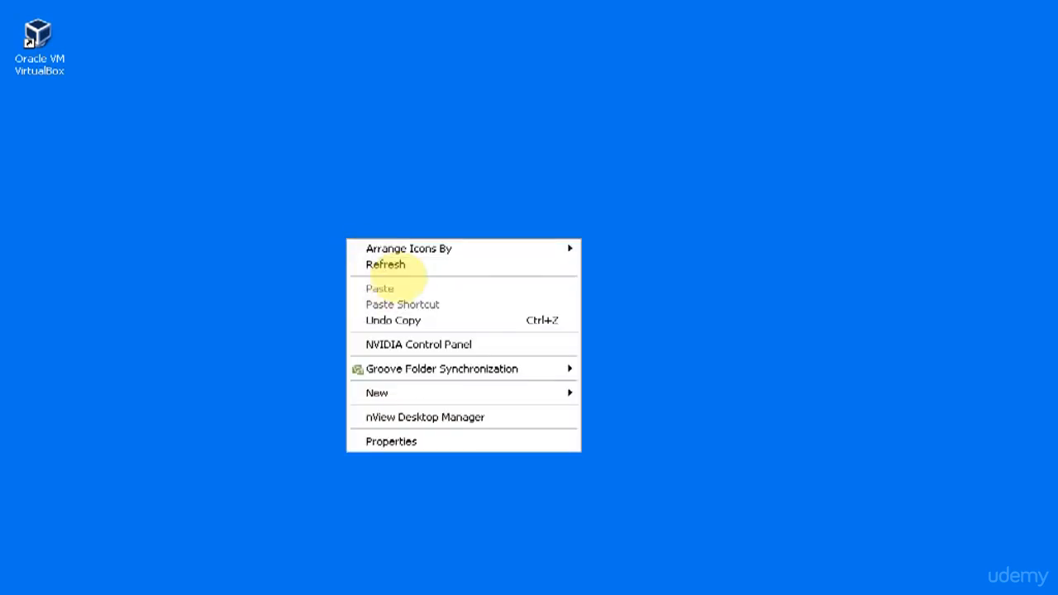
left_click(398, 263)
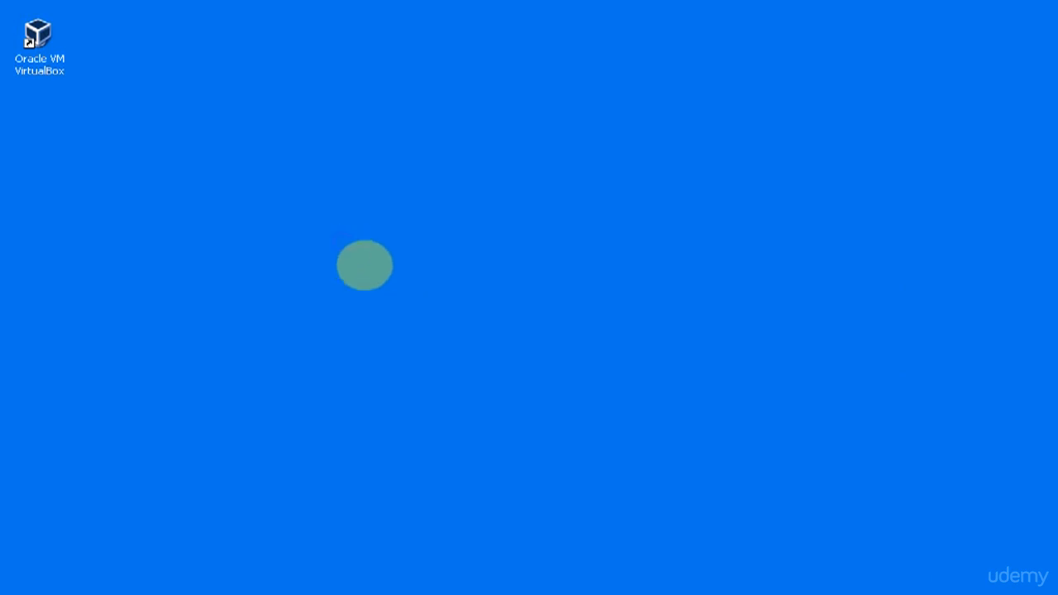
- Switch to Oracle VM VirtualBox and start a new virtual machine named "Ubuntu server" with type Linux and version Ubuntu (32-bit)
left_click(54, 53)
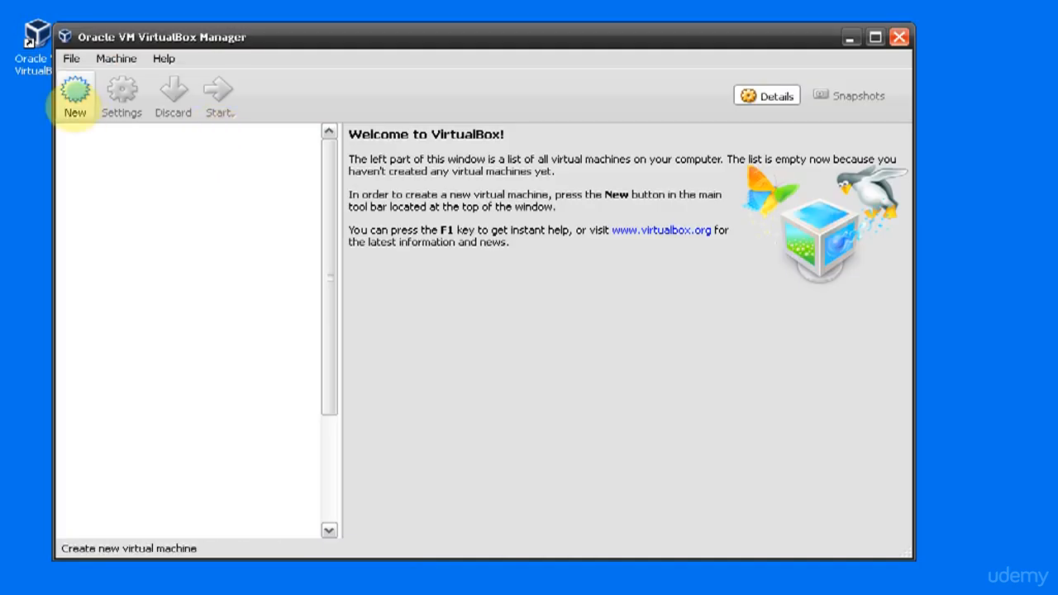
left_click(74, 98)
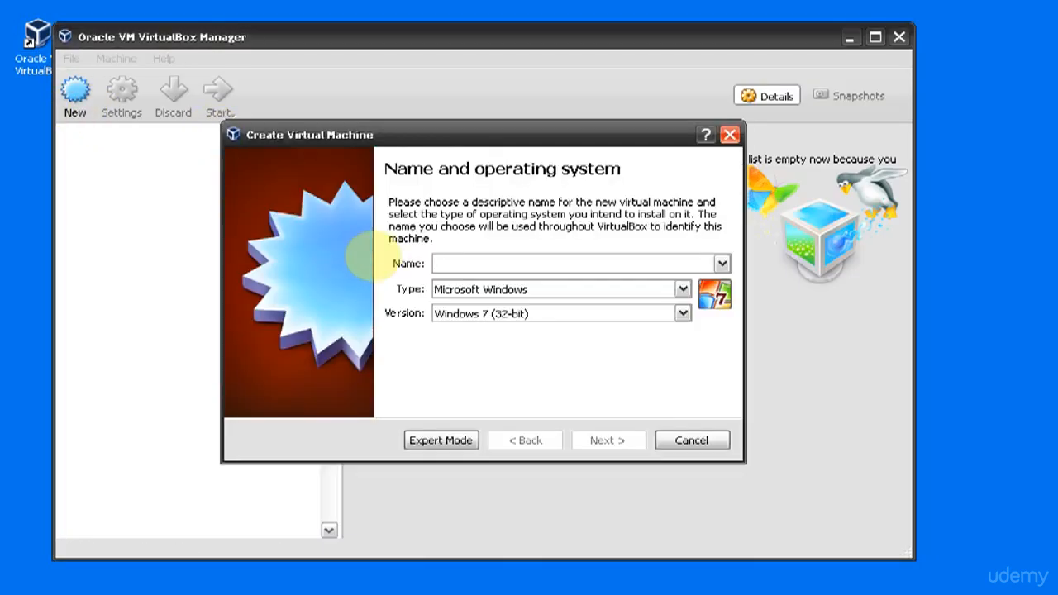
type("Ubuntu server")
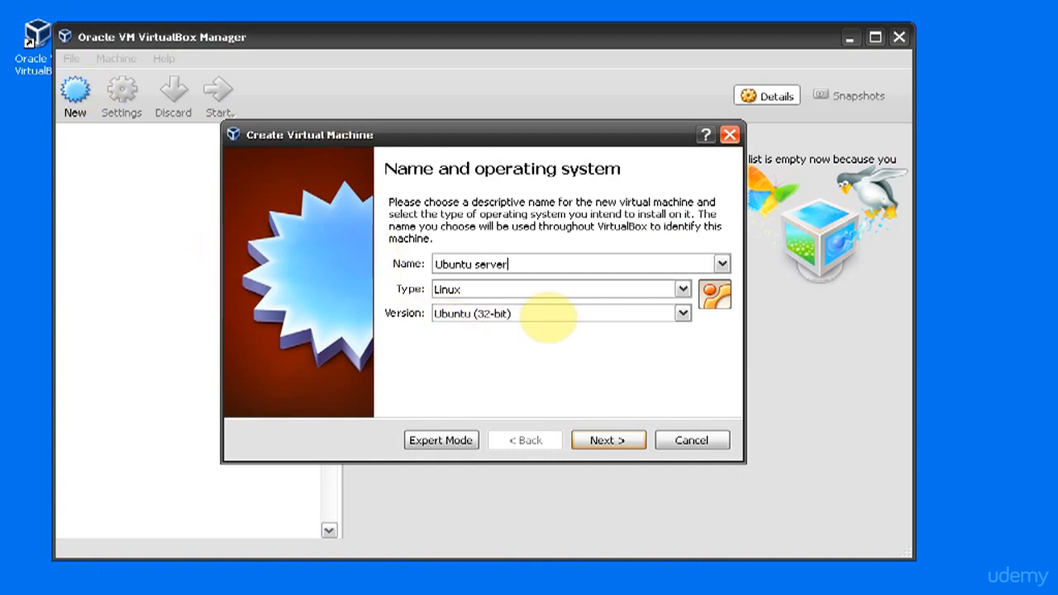
left_click(534, 314)
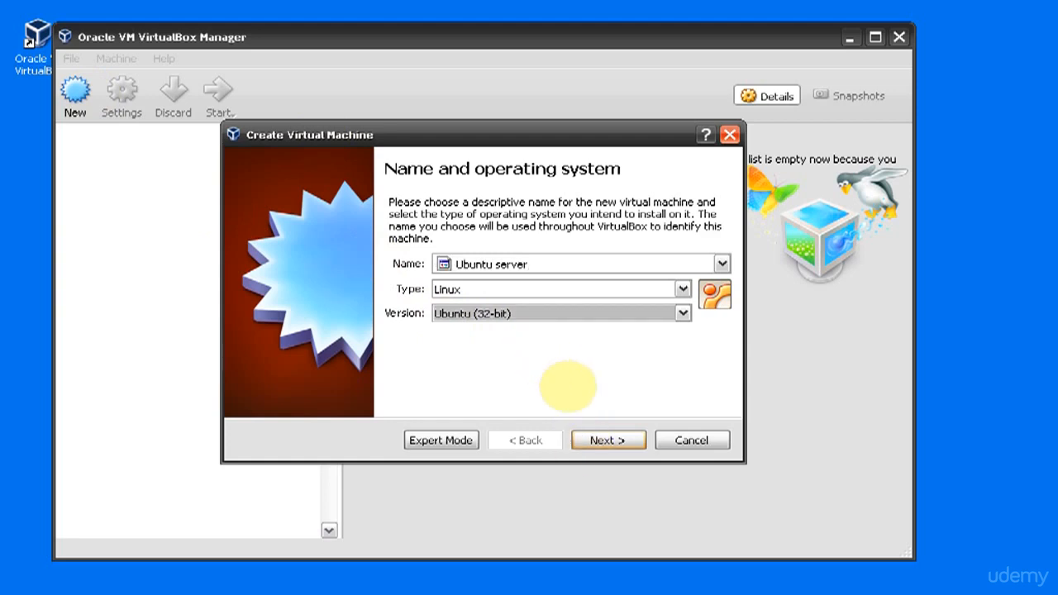
left_click(608, 443)
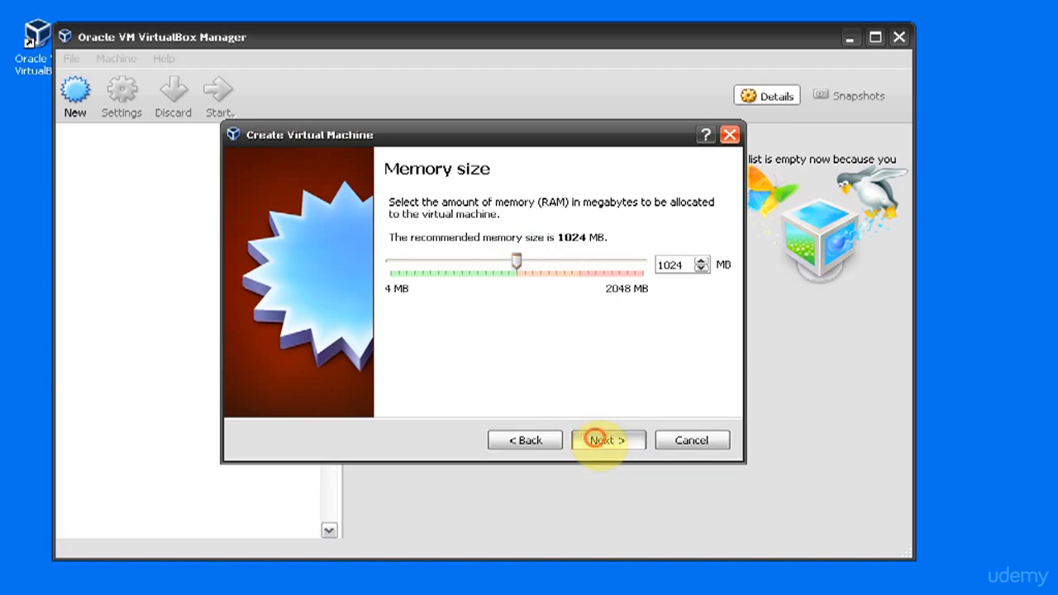
- Accept 1024 MB of memory and create a dynamically allocated VDI hard disk of 8.26 GB for the virtual machine
left_click(601, 440)
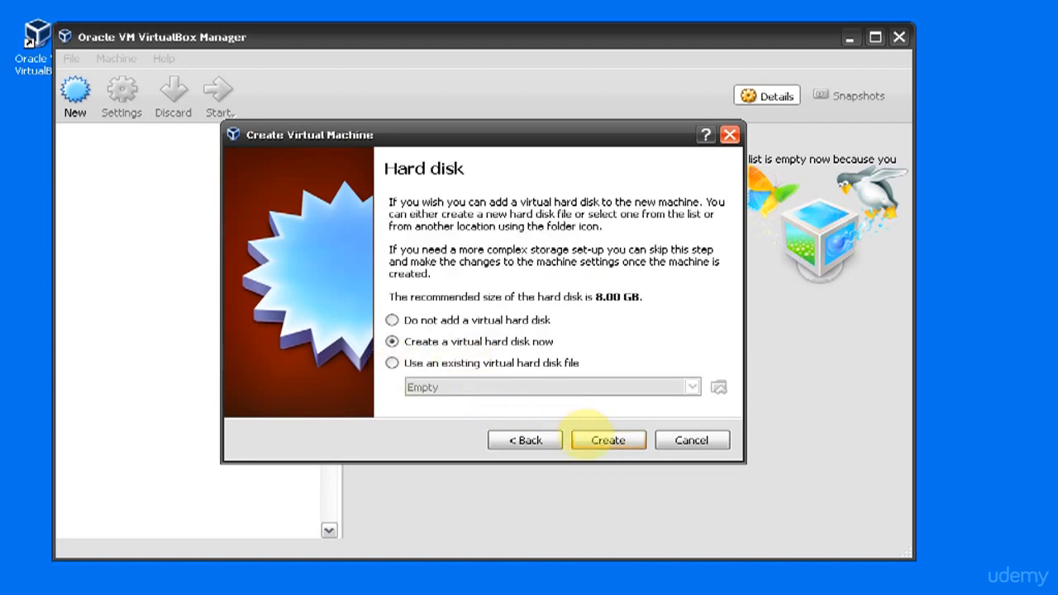
left_click(608, 440)
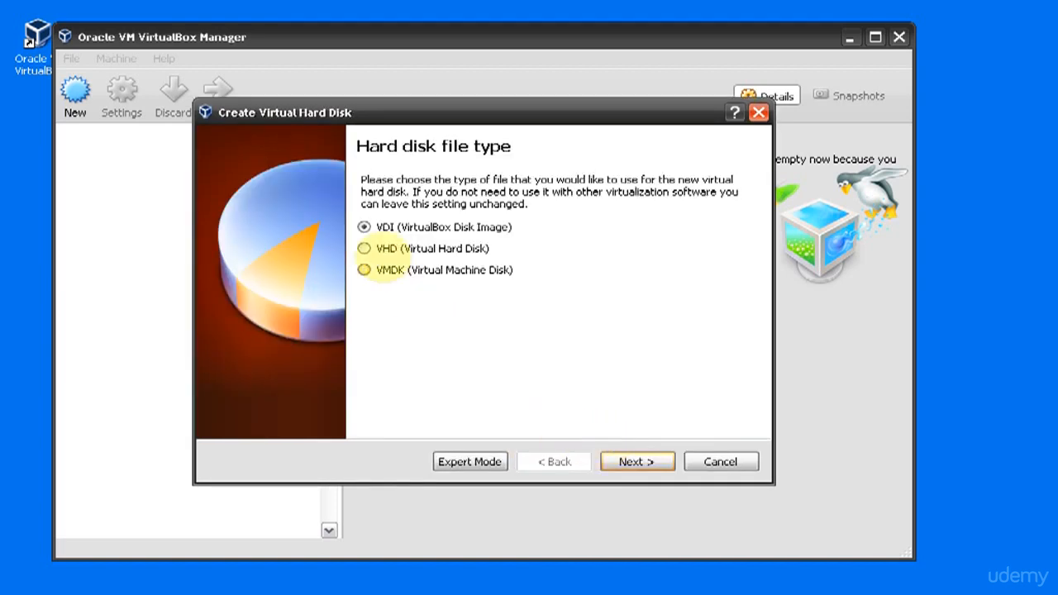
left_click(635, 462)
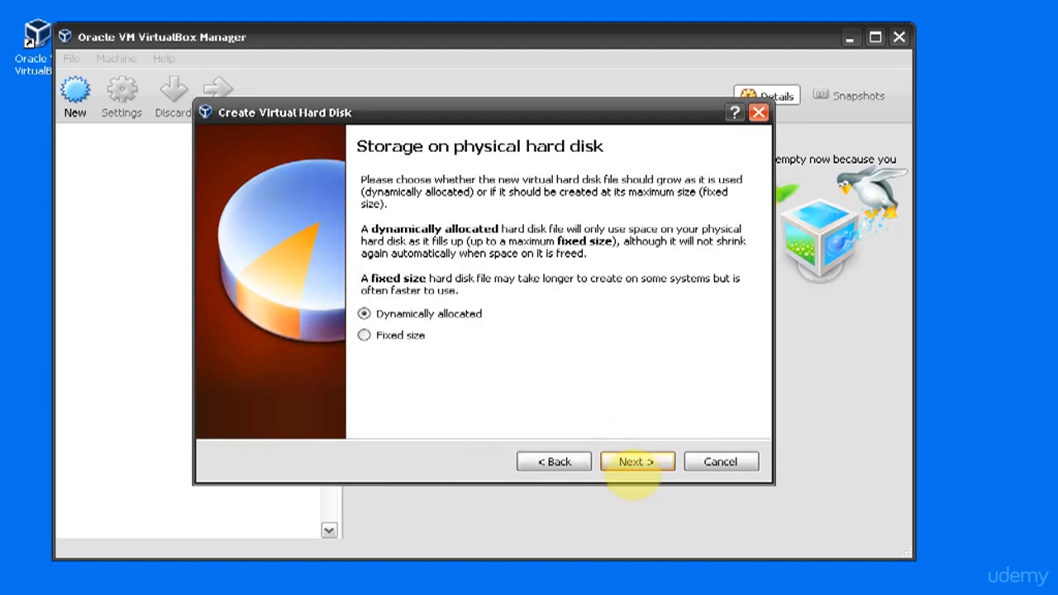
left_click(635, 461)
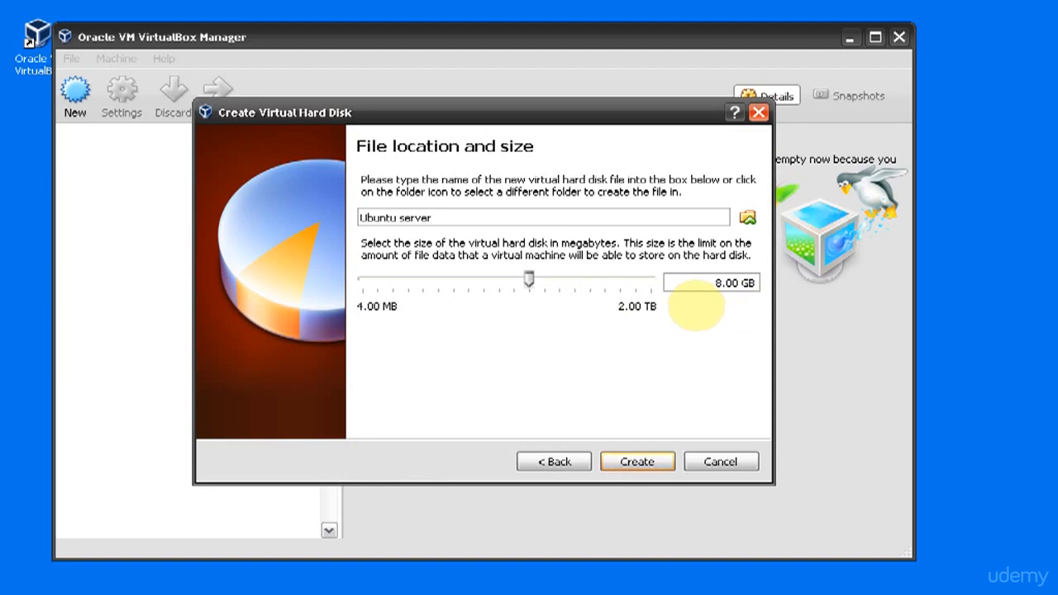
mouse_move(531, 281)
left_mouse_down()
mouse_move(609, 282)
mouse_move(513, 281)
left_mouse_up()
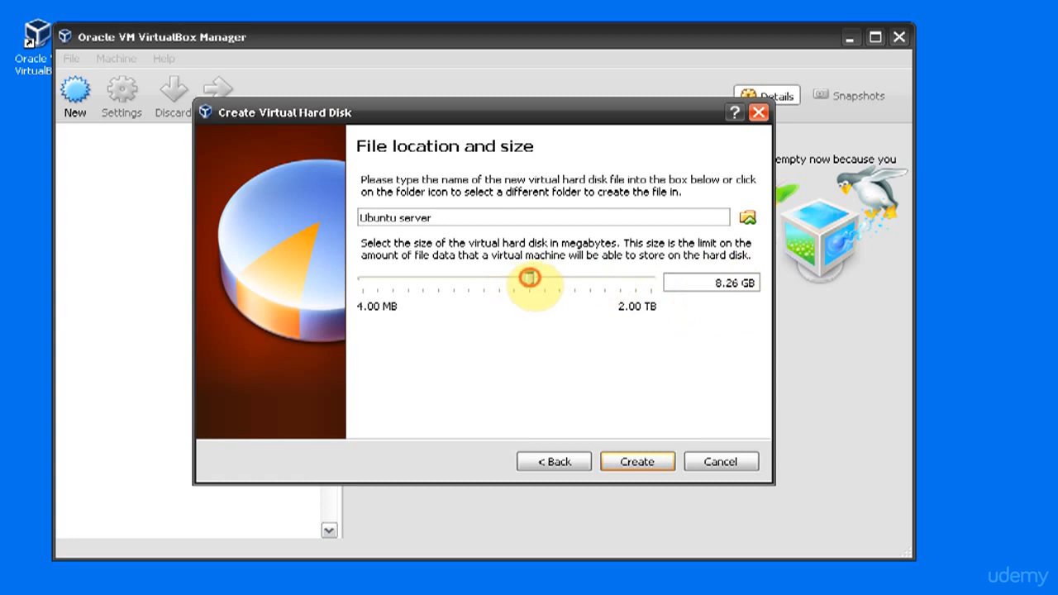
left_click_drag(530, 283, 533, 283)
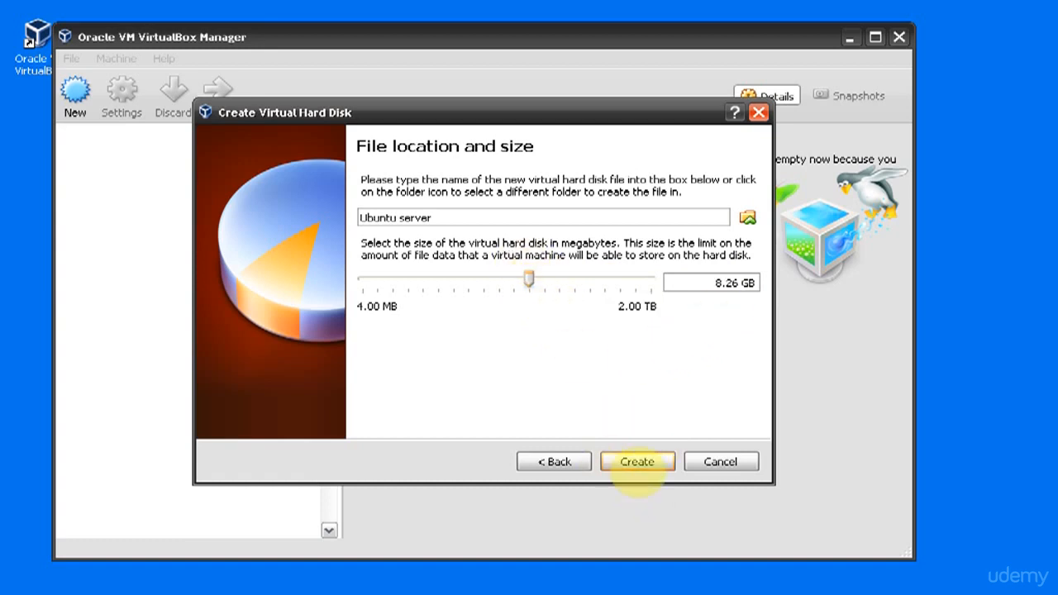
left_click(638, 463)
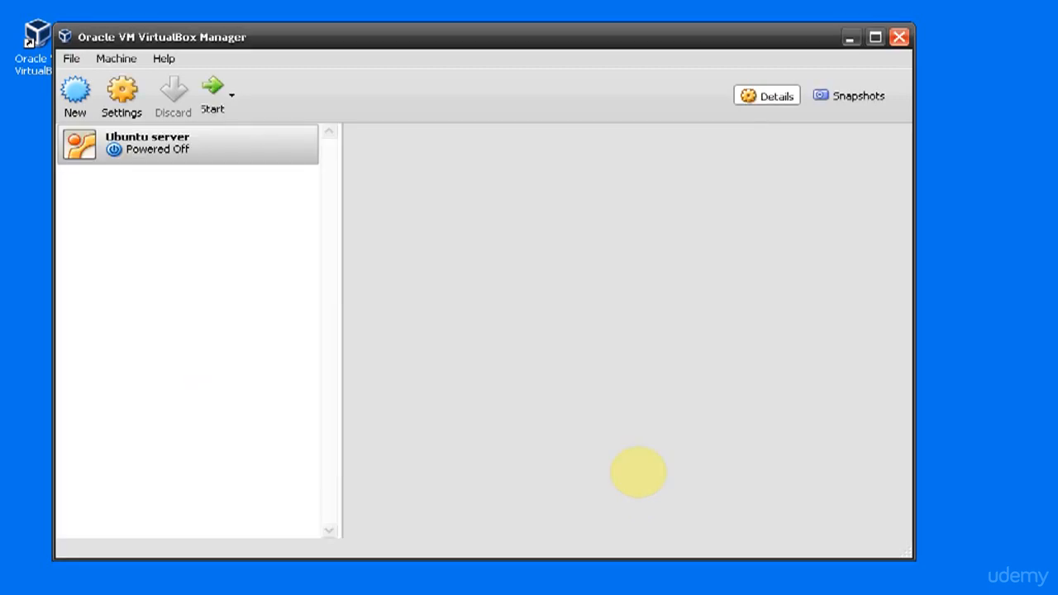
- Start the Ubuntu server machine using the ubuntu-16.10-server-i386 image from Local Disk (E:) as its start-up disk
left_click(218, 97)
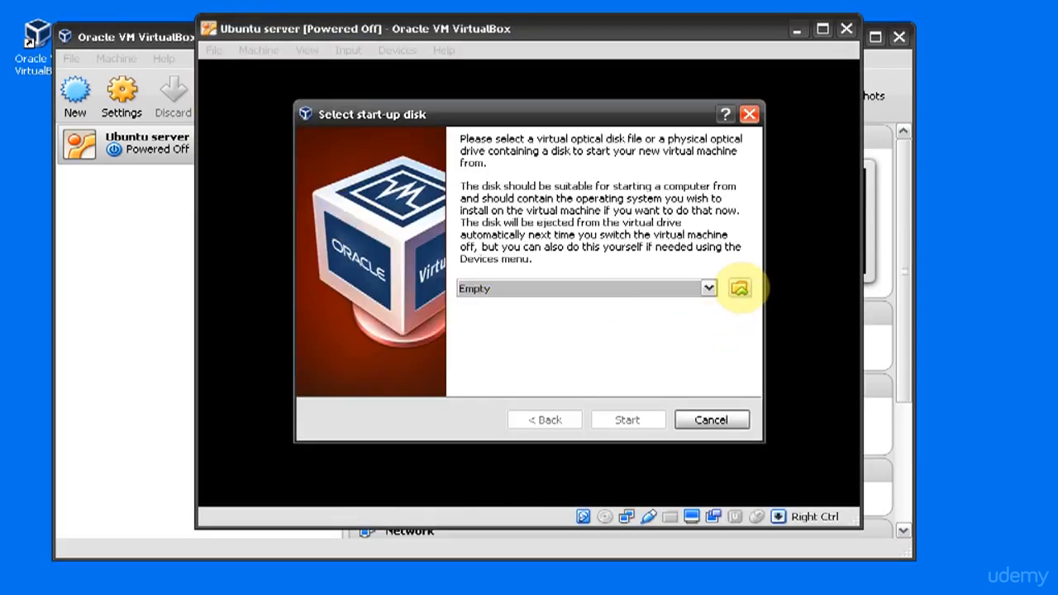
left_click(739, 288)
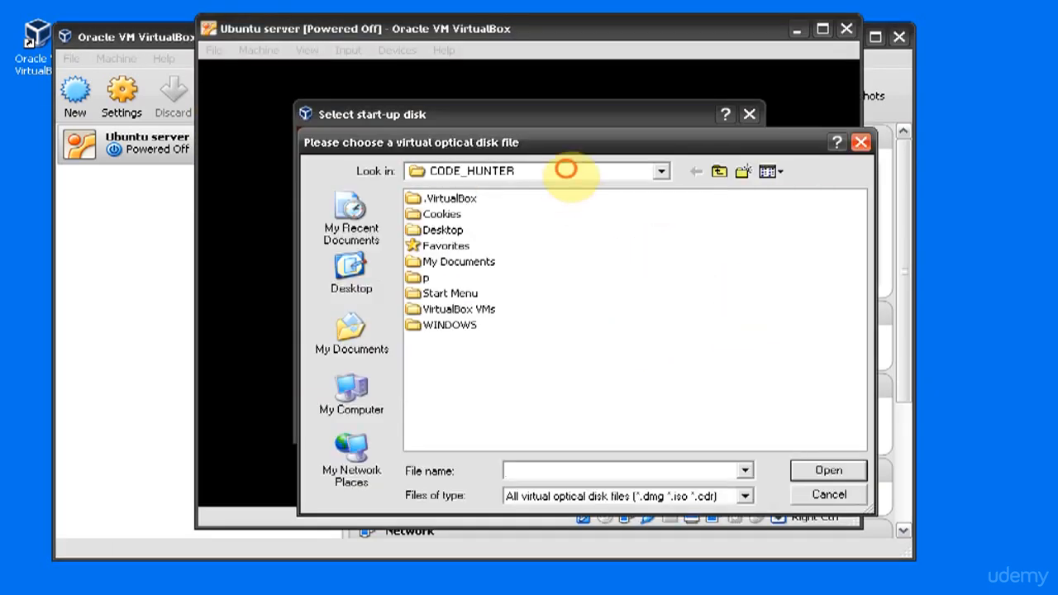
left_click(569, 171)
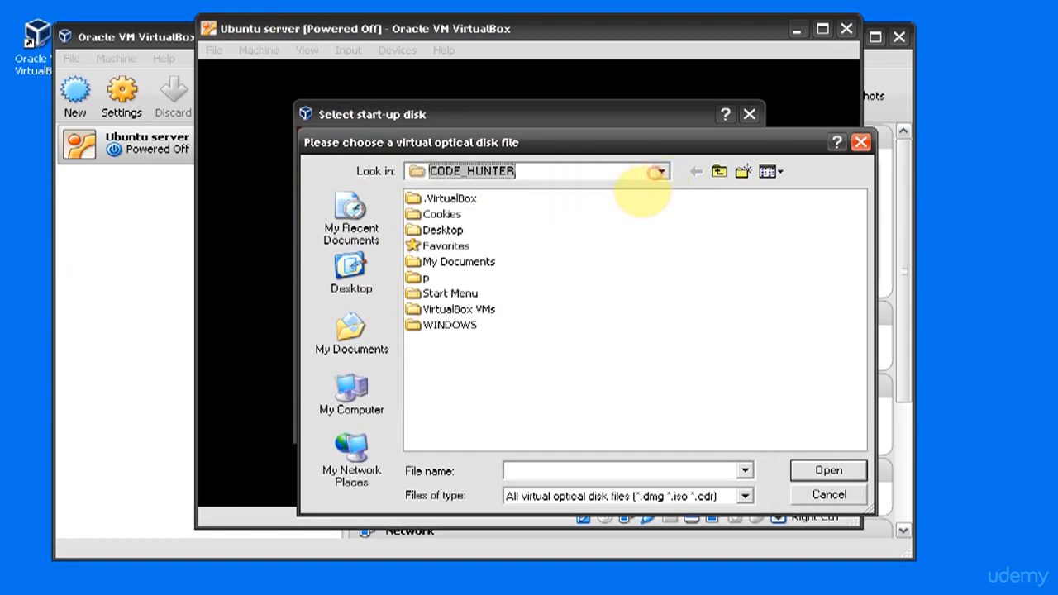
left_click(659, 171)
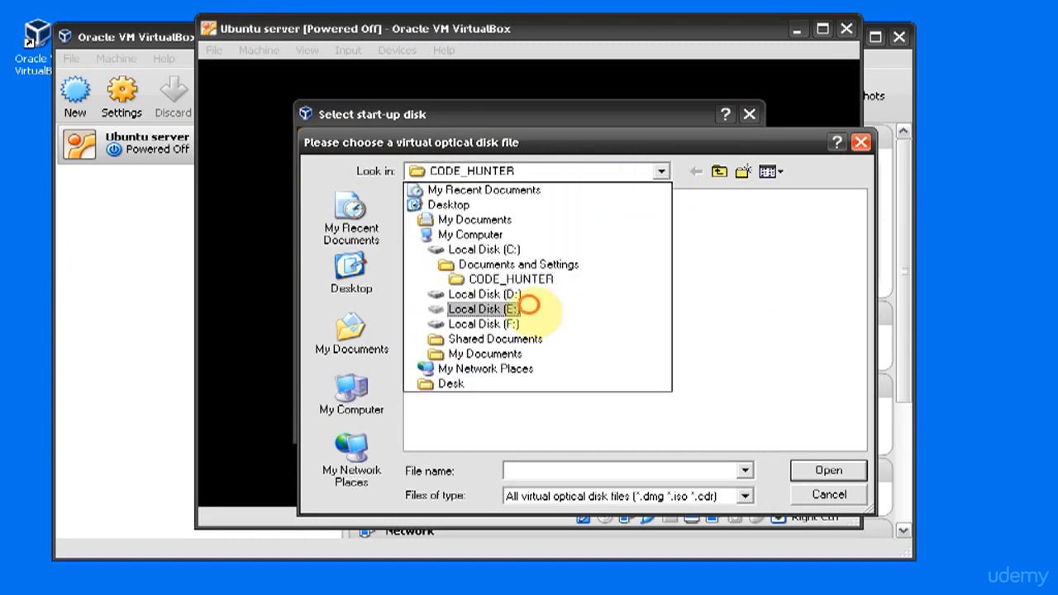
left_click(463, 307)
left_click(811, 325)
scroll(818, 326, "down", 3)
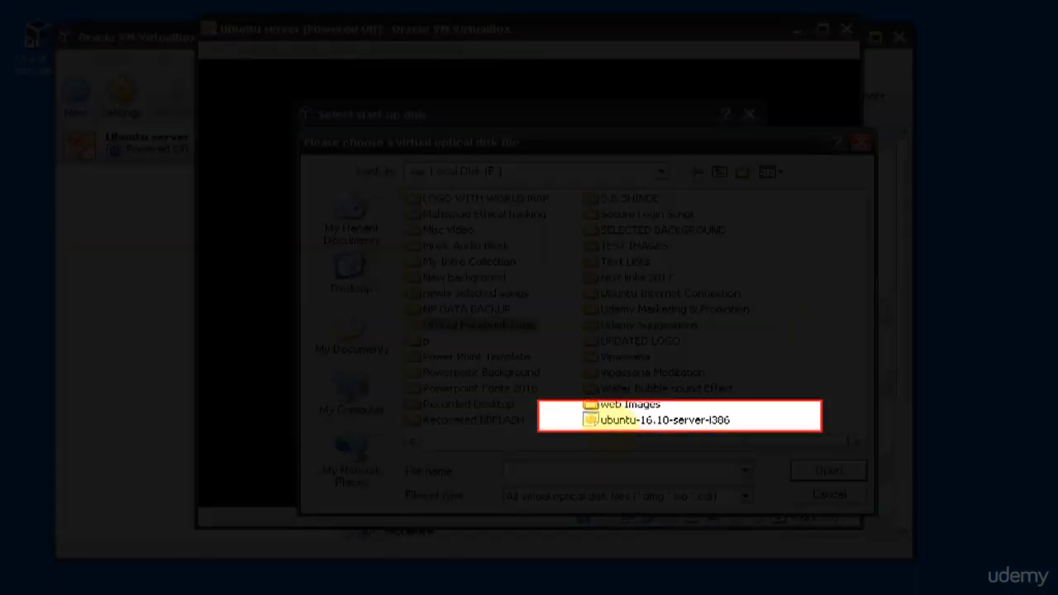
left_click(629, 420)
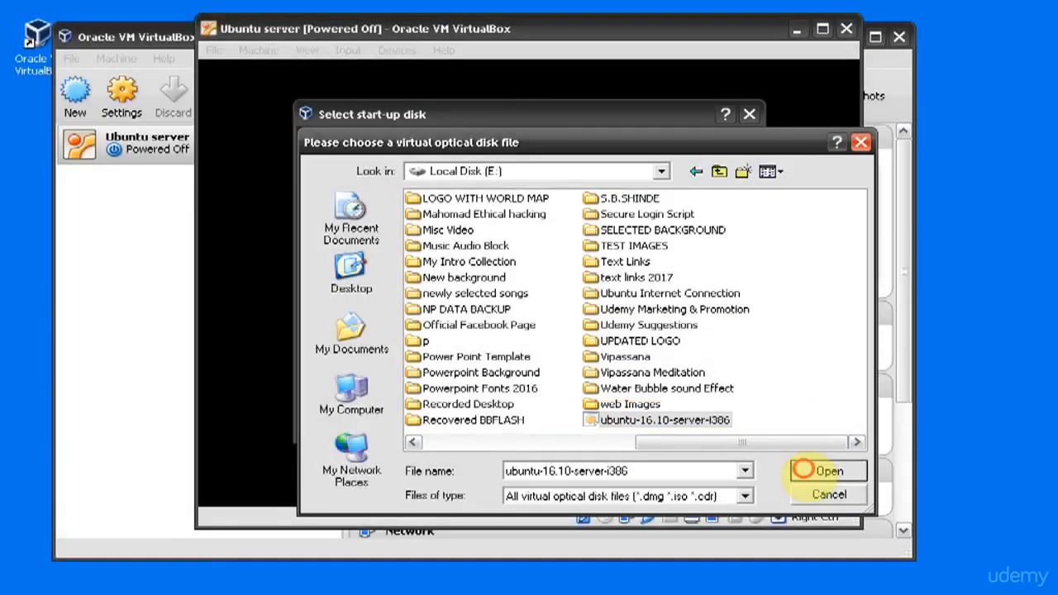
left_click(829, 470)
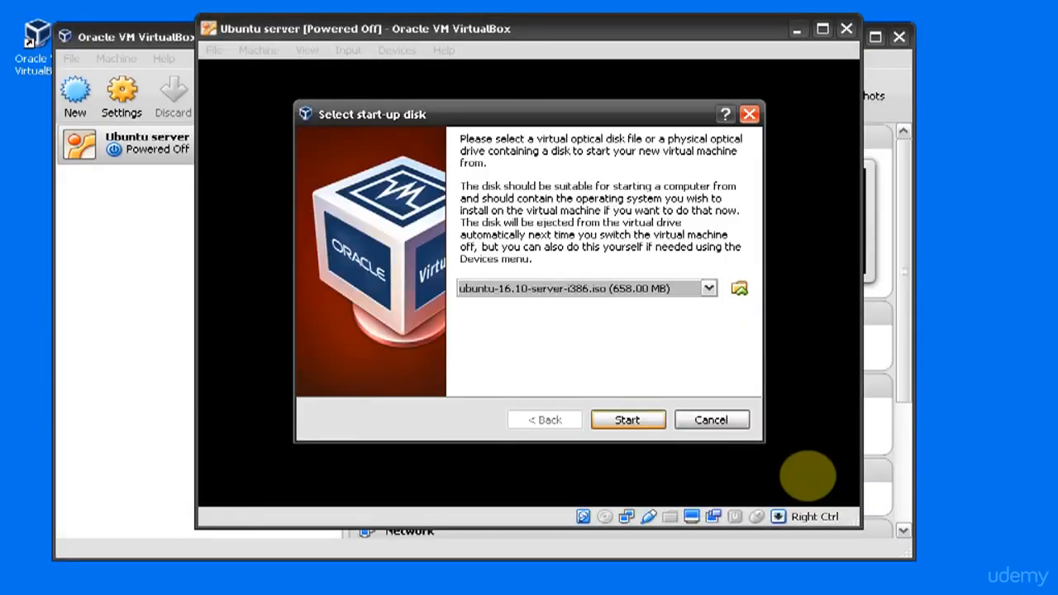
left_click(628, 422)
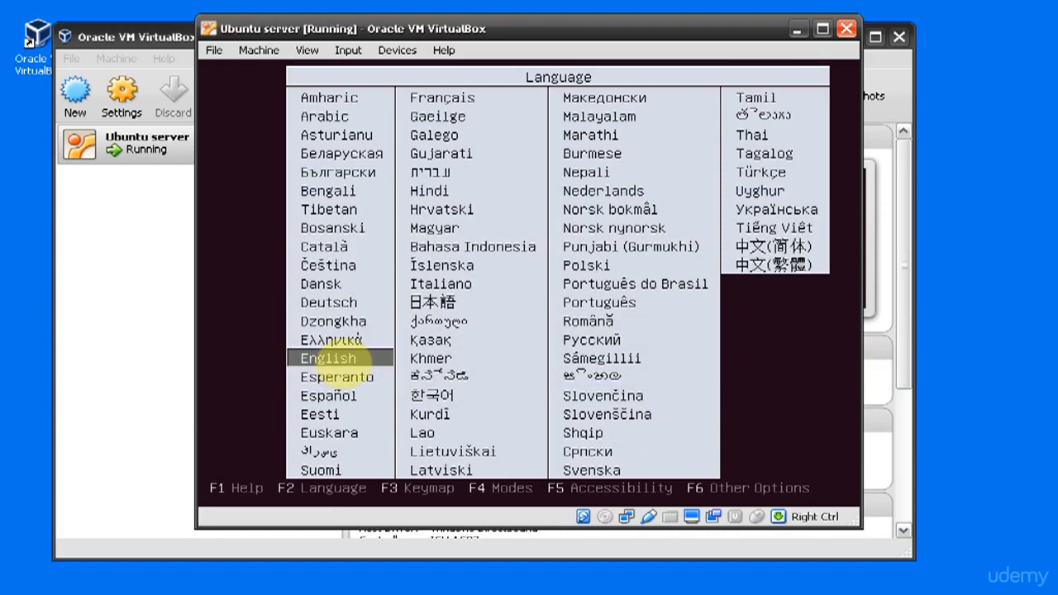
- Launch Install Ubuntu Server with English as the boot and installation language and United States as the location
key("Return")
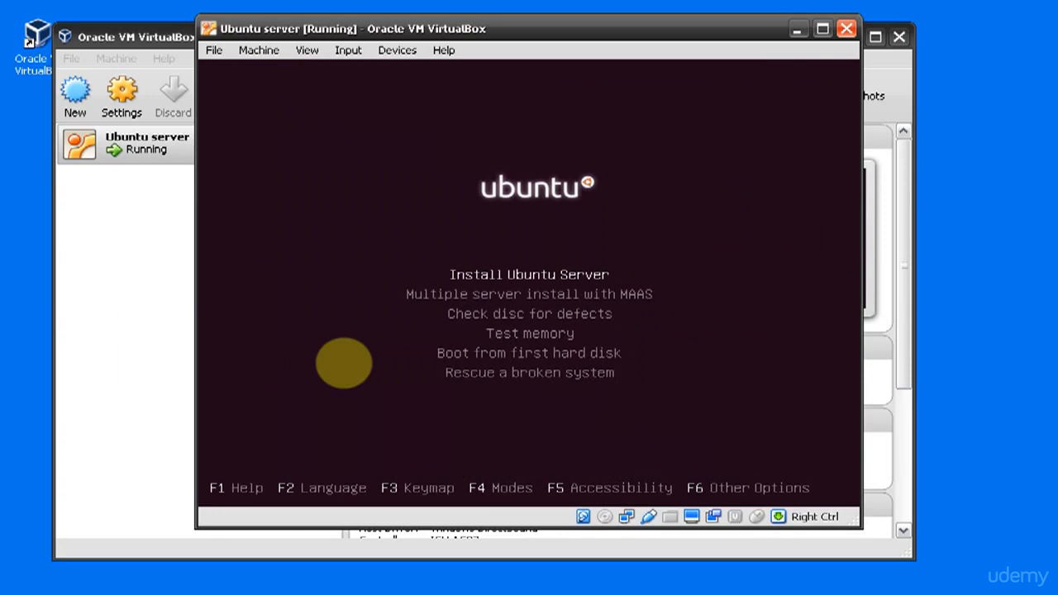
key("Return")
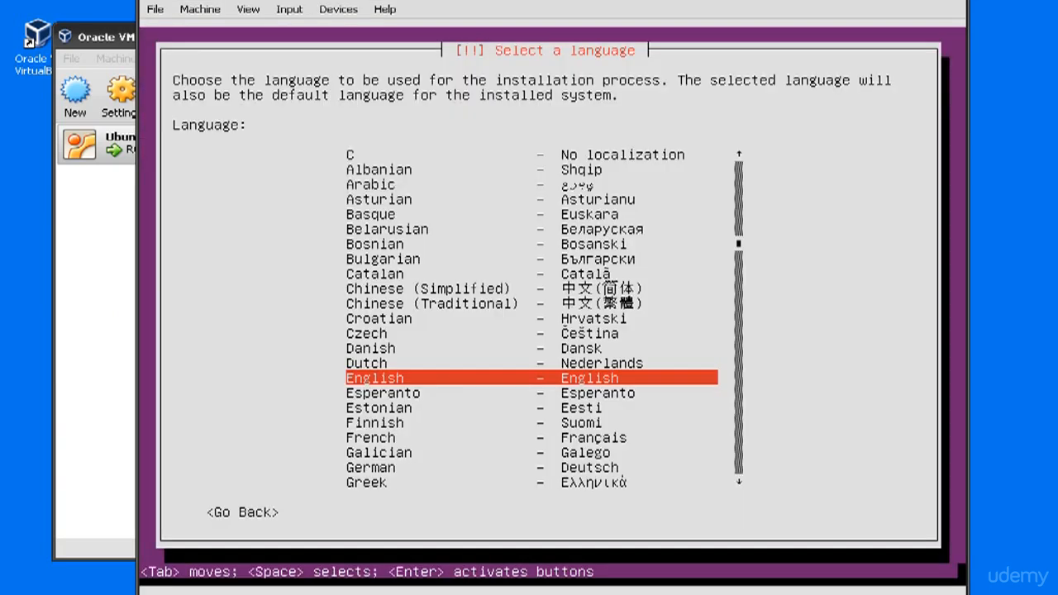
key("Return")
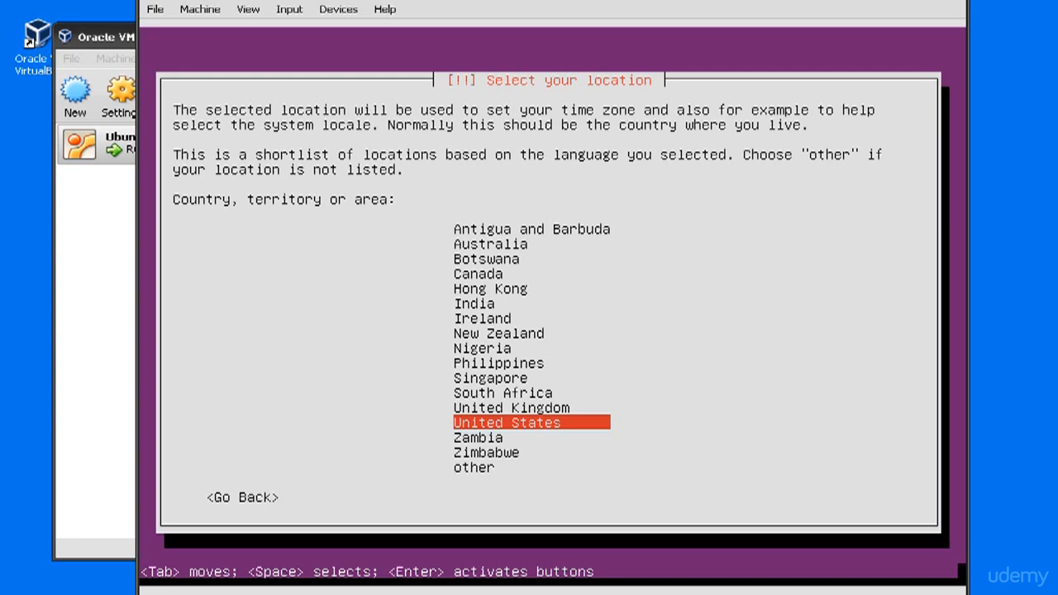
key("Return")
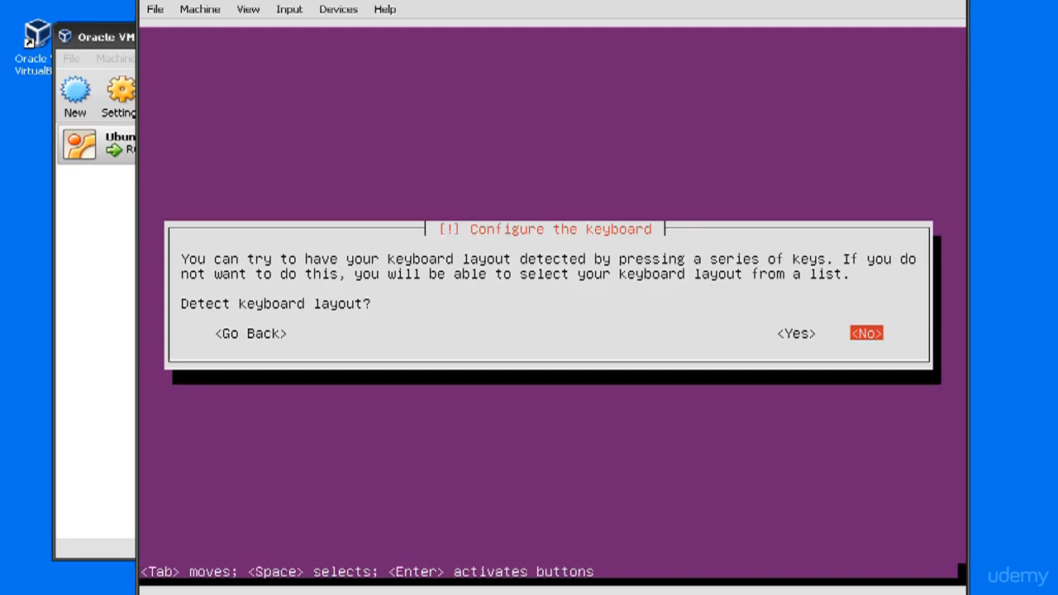
- Decline keyboard layout detection and choose English (US) as both the keyboard's country of origin and its layout
key("Return")
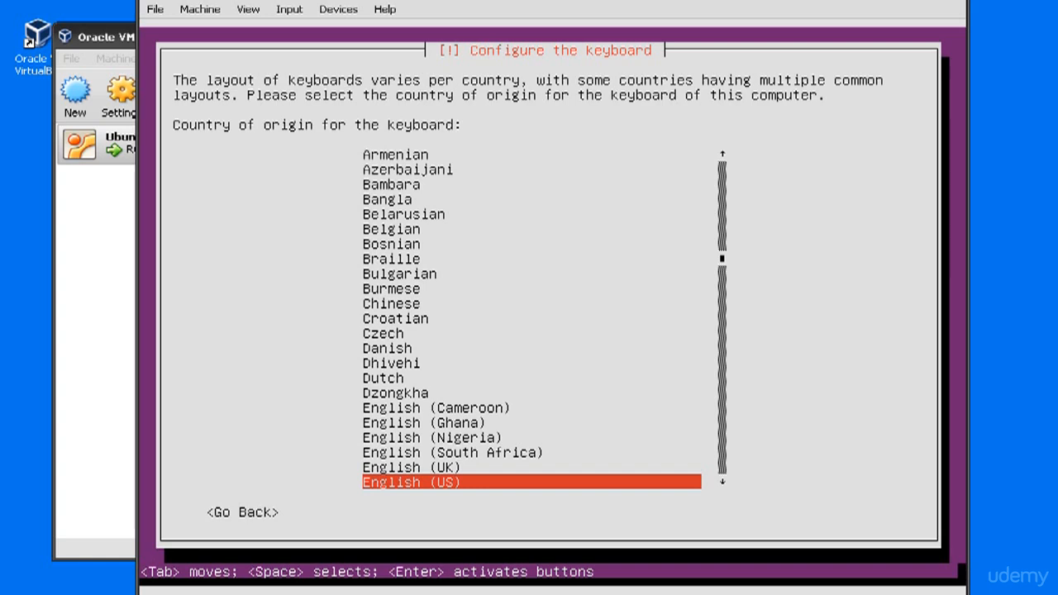
key("Return")
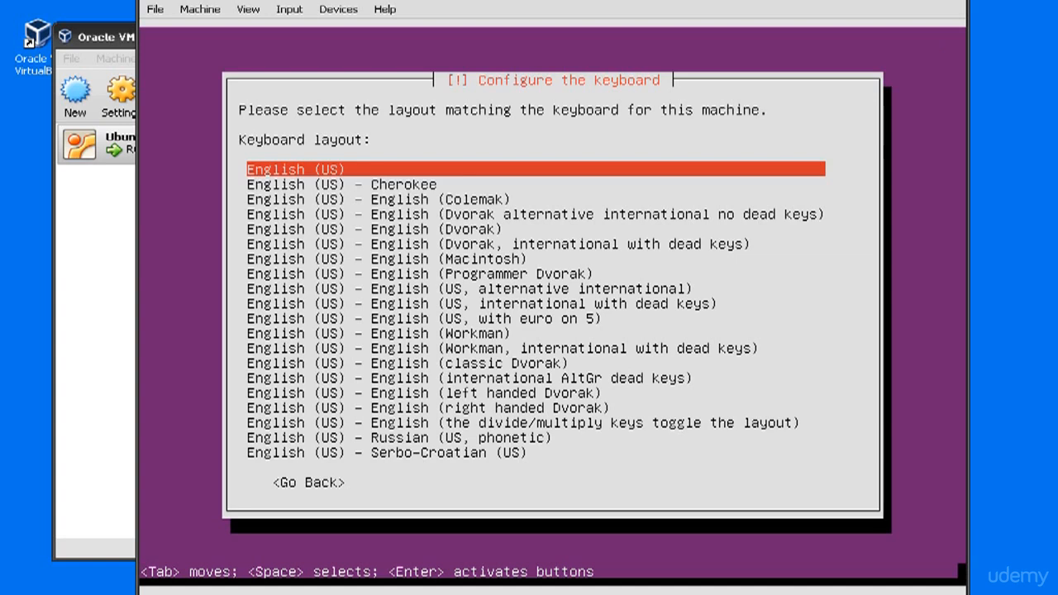
key("Return")
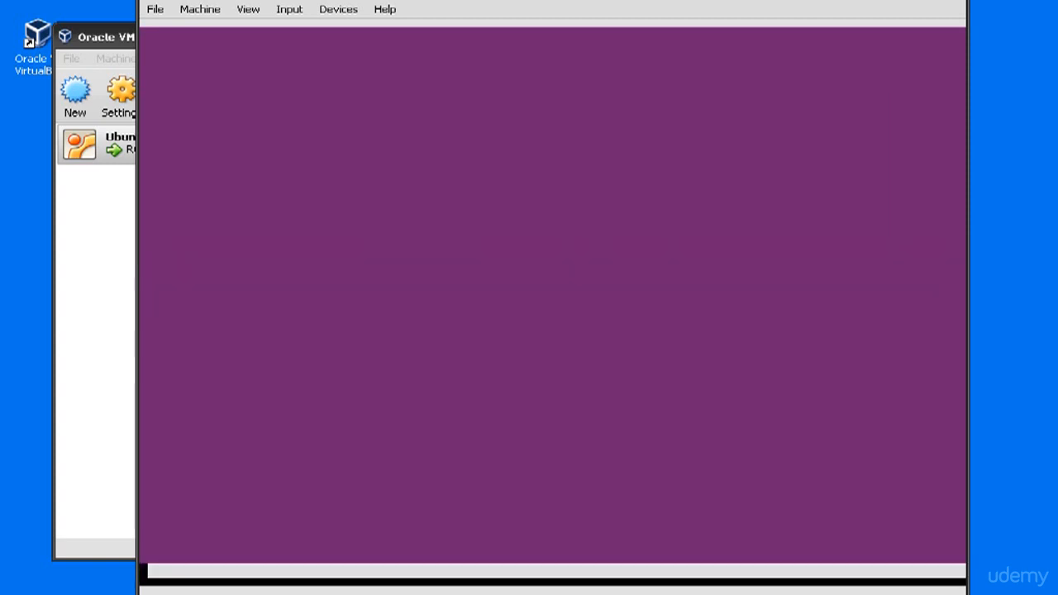
- Switch the virtual machine's display to full-screen mode
left_click(248, 9)
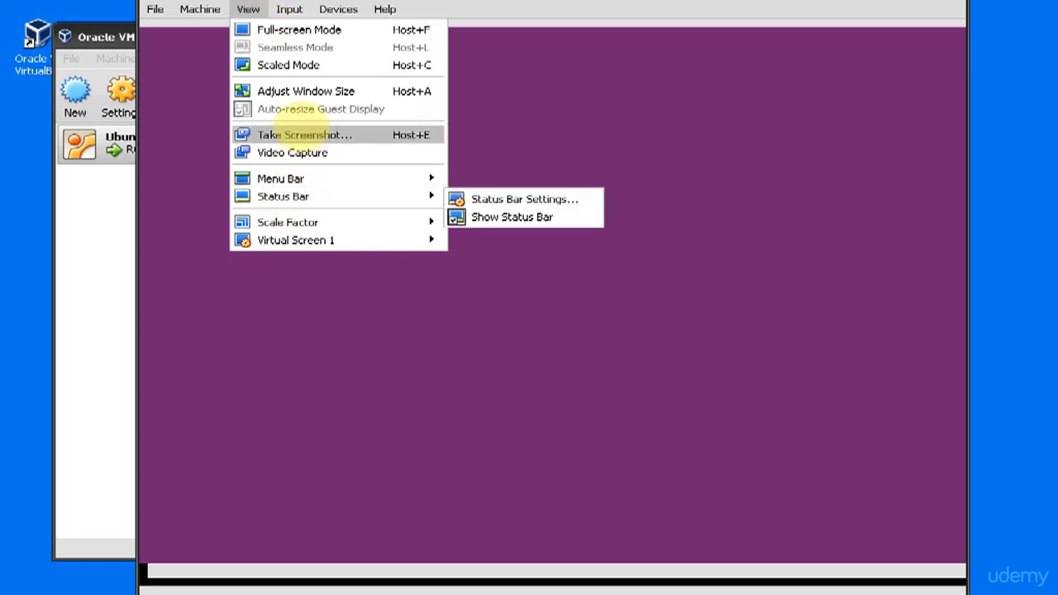
left_click(311, 32)
left_click(496, 380)
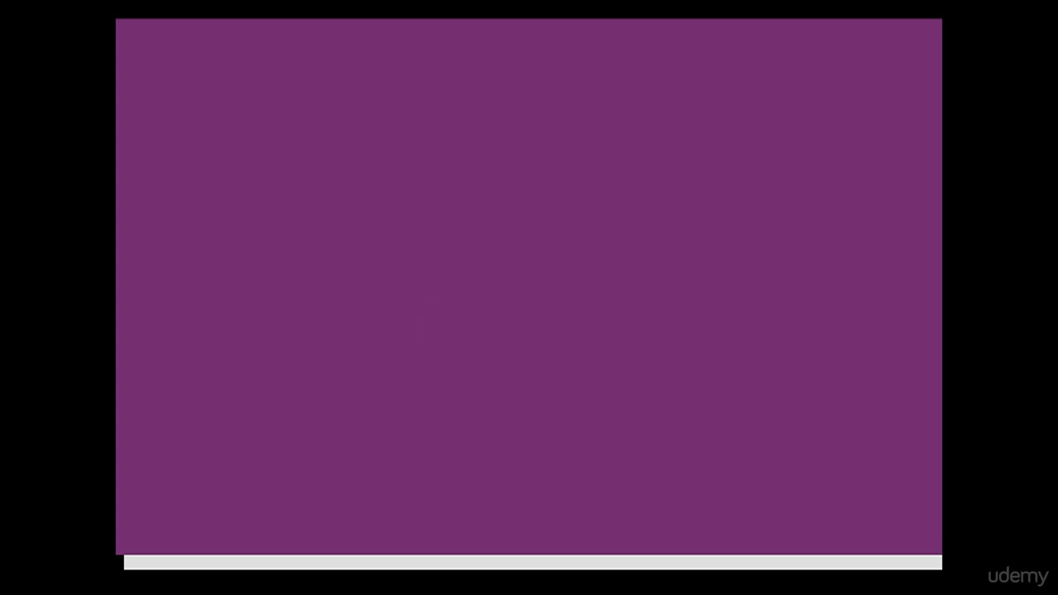
left_click(675, 340)
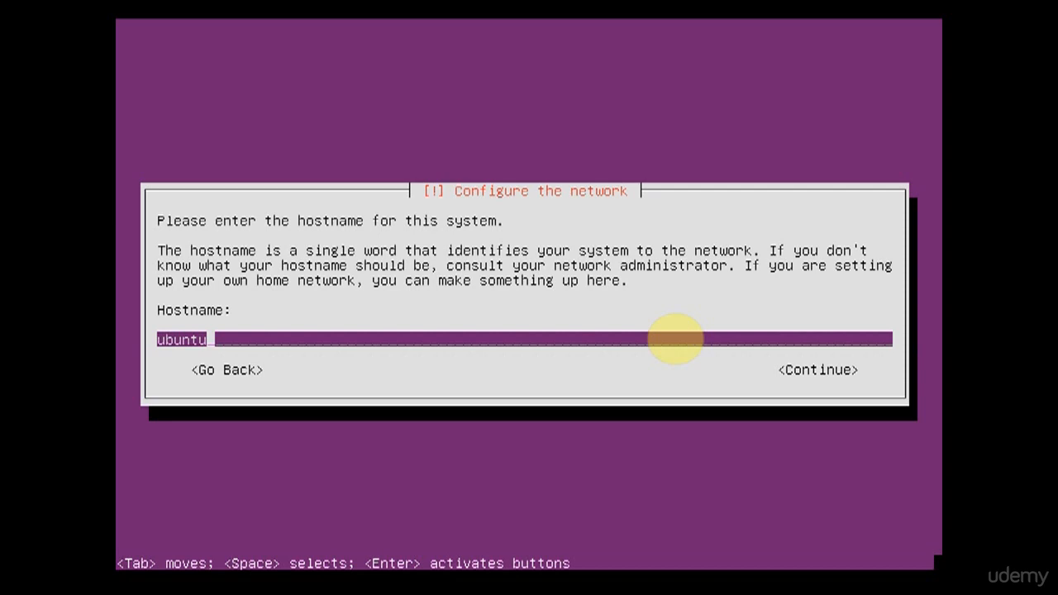
- Set the system's hostname to CODEOFFLINE and continue to the user account setup
key("BackSpace")
key("BackSpace")
key("BackSpace")
key("BackSpace")
key("BackSpace")
key("BackSpace")
type("CODEOFFLINE")
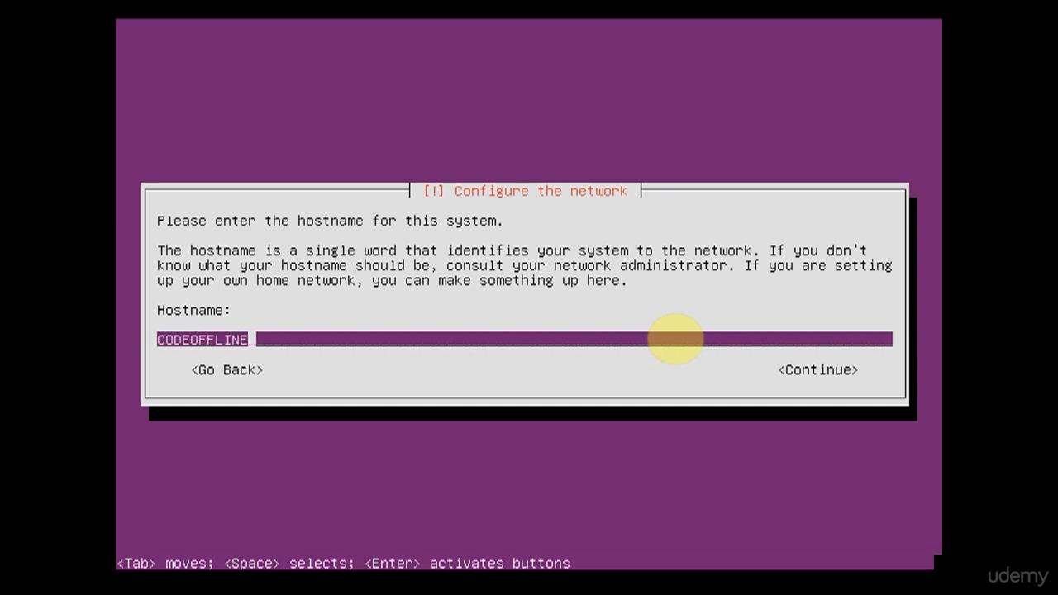
key("Return")
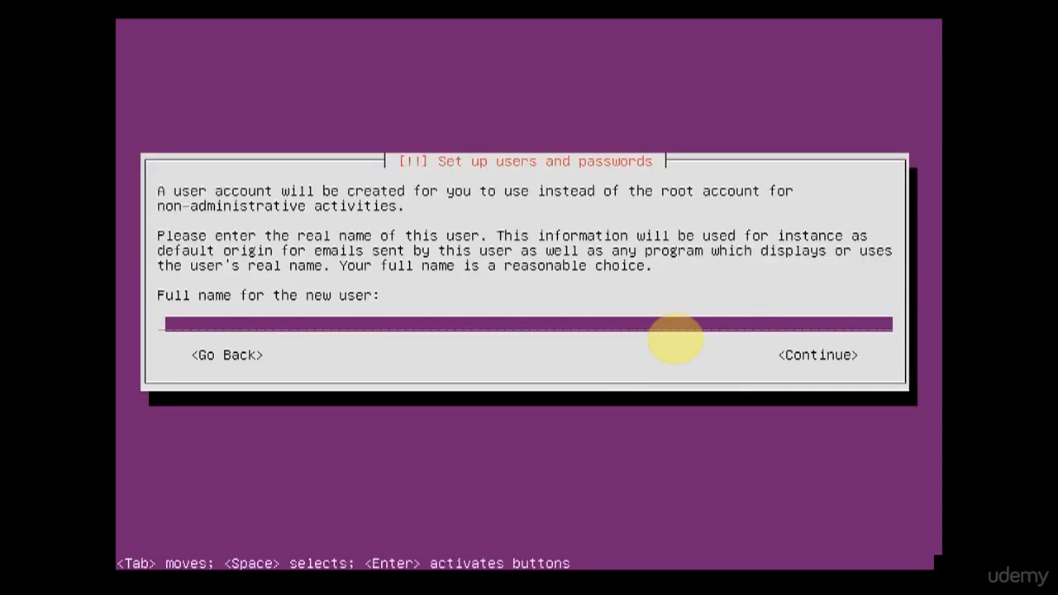
- Enter the new user's full name and accept the suggested username for the account
type("PRASHAN")
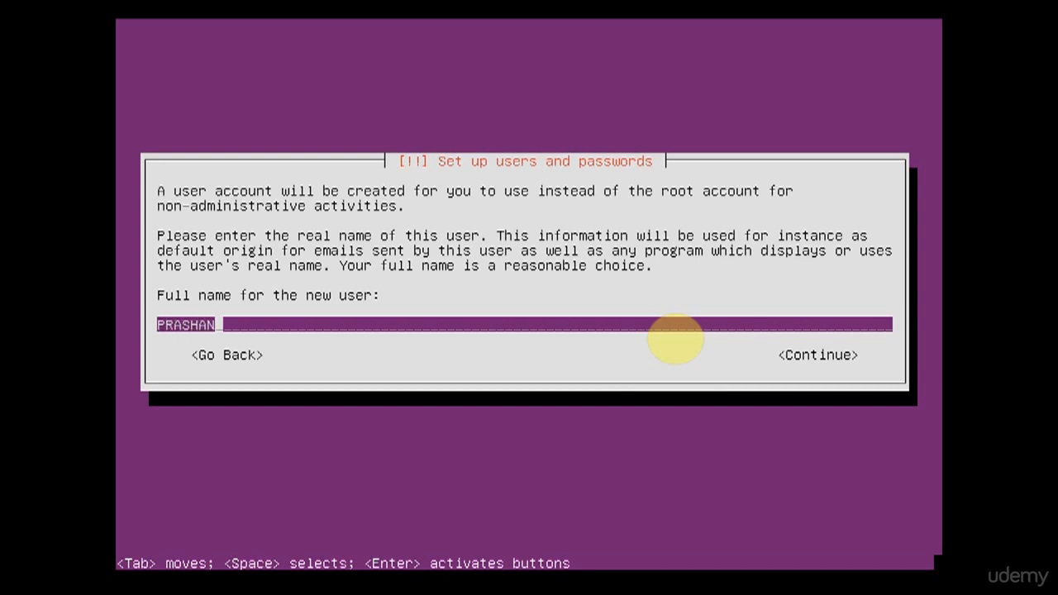
type("T SHINDE")
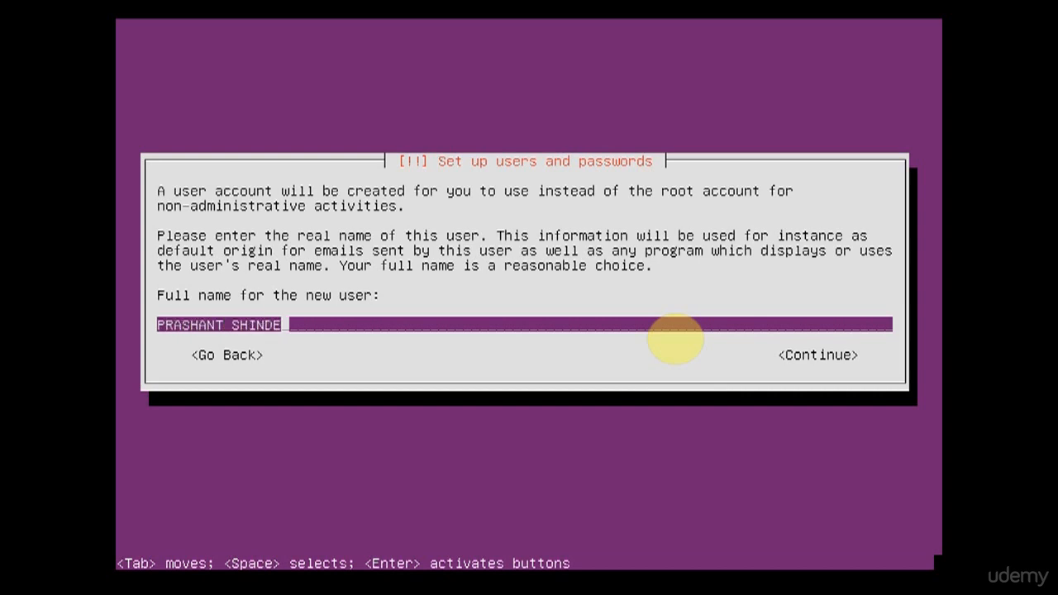
key("Return")
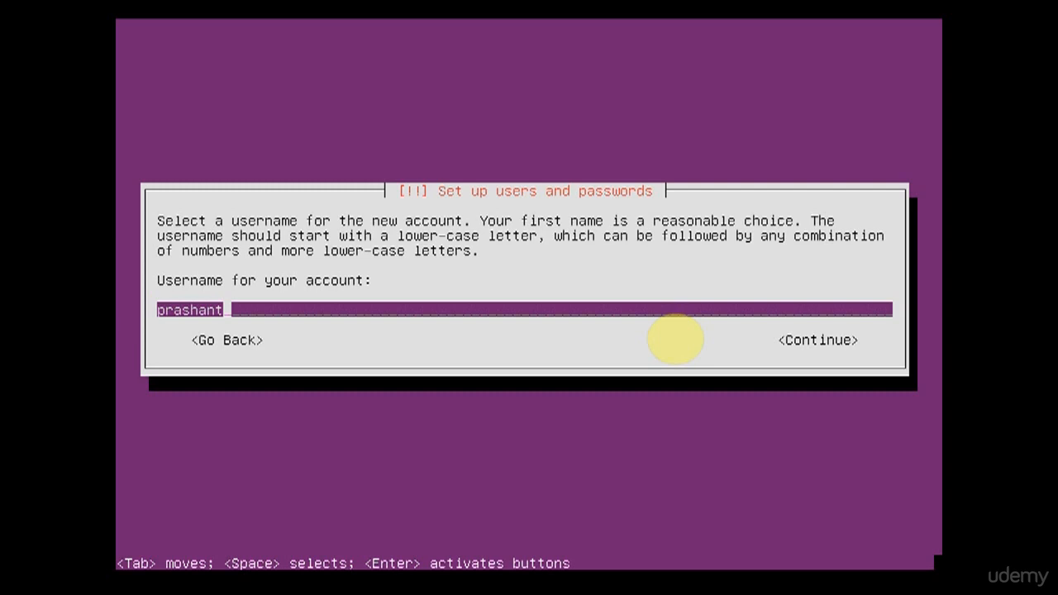
key("Return")
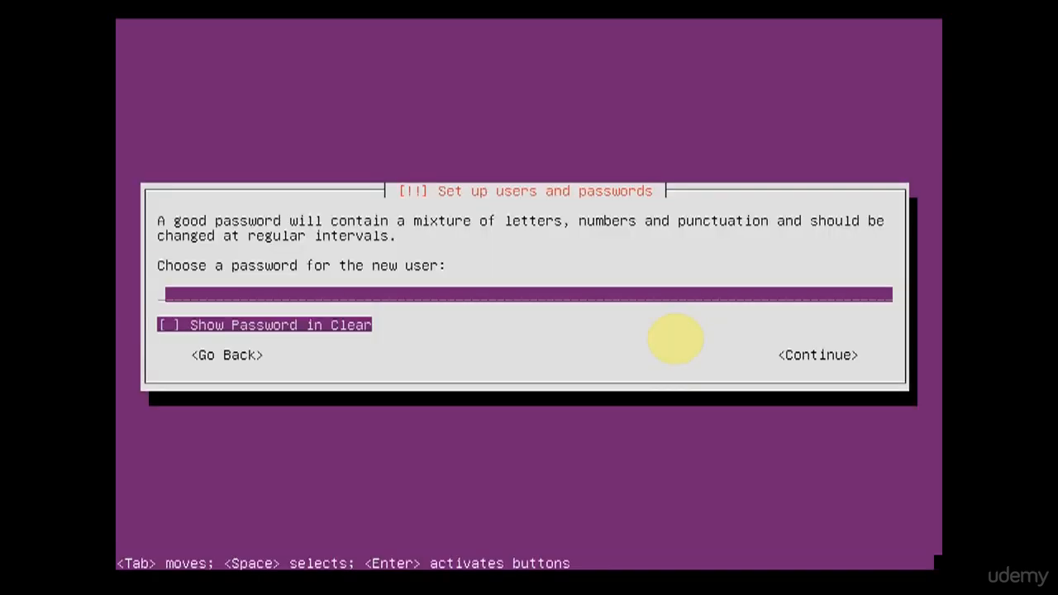
- Enter and re-enter the new user's password, and agree to use a weak password
type("***")
key("Return")
type("***")
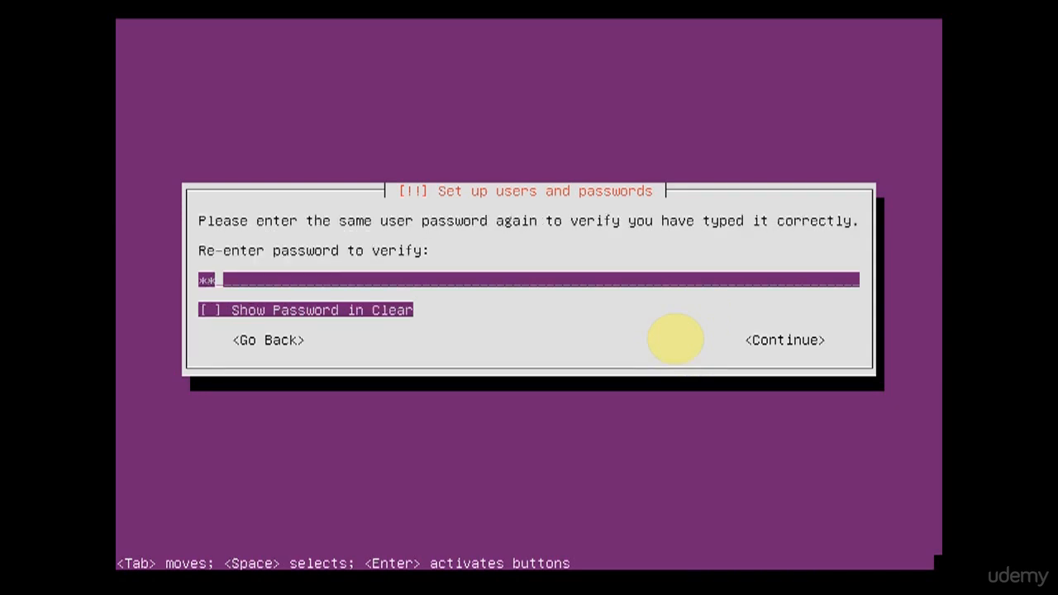
key("Return")
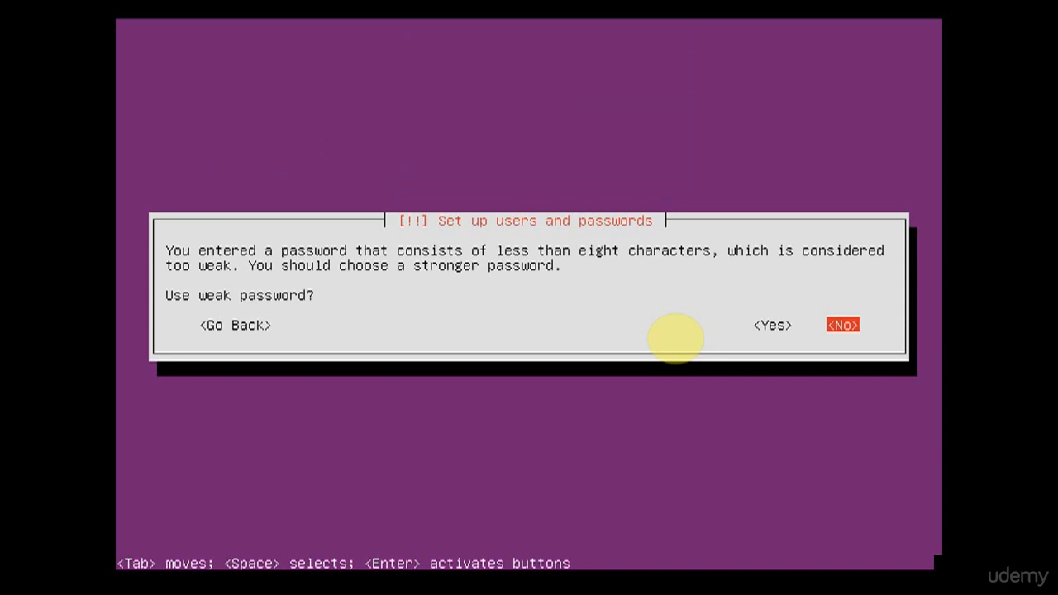
key("Left")
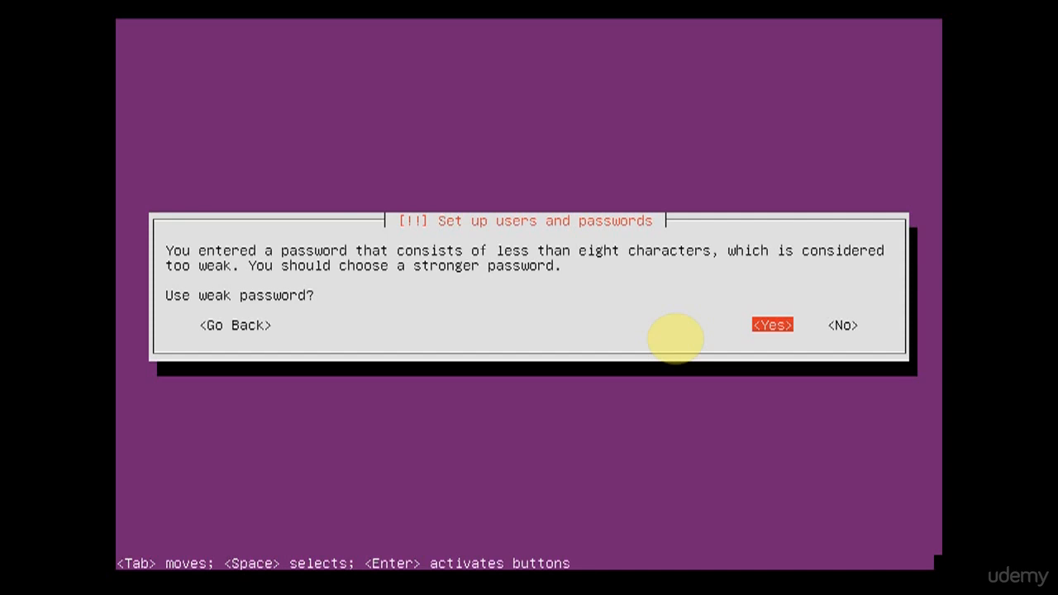
key("Return")
- Confirm the weak password, decline home directory encryption, and accept Asia/Calcutta as the time zone
key("Left")
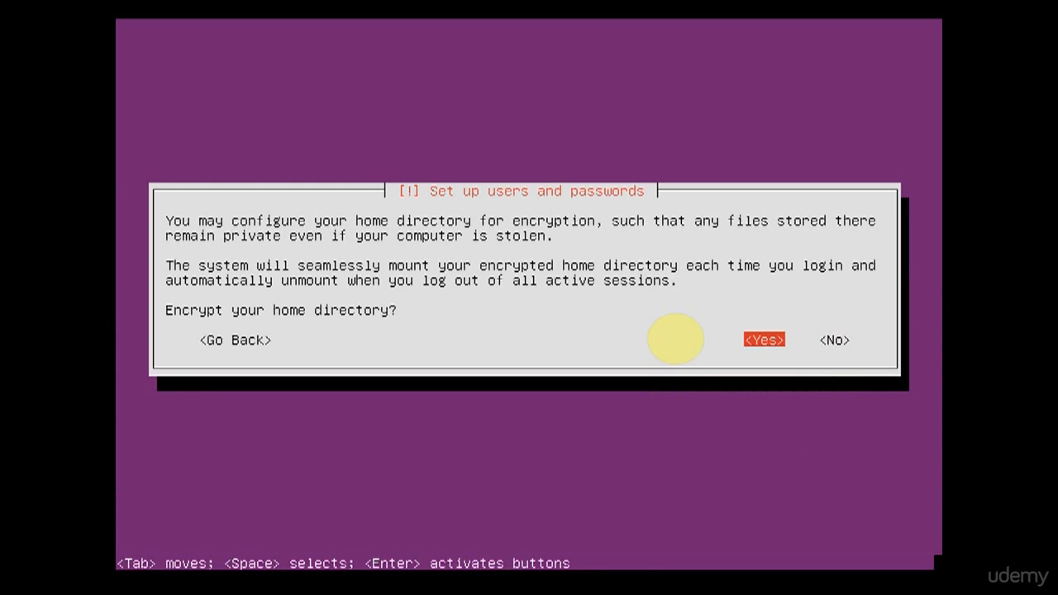
key("Right")
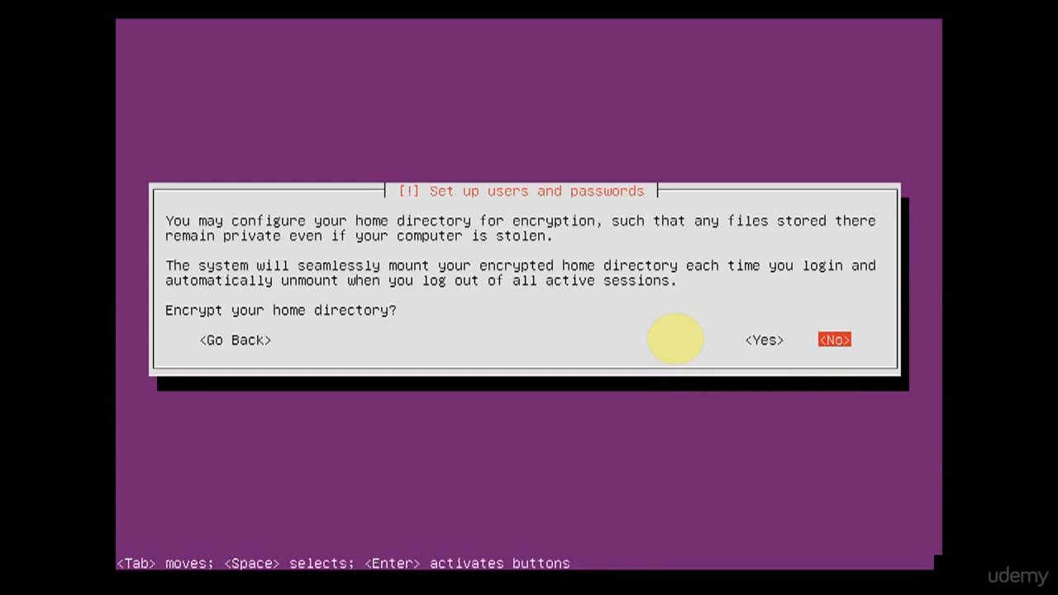
key("Return")
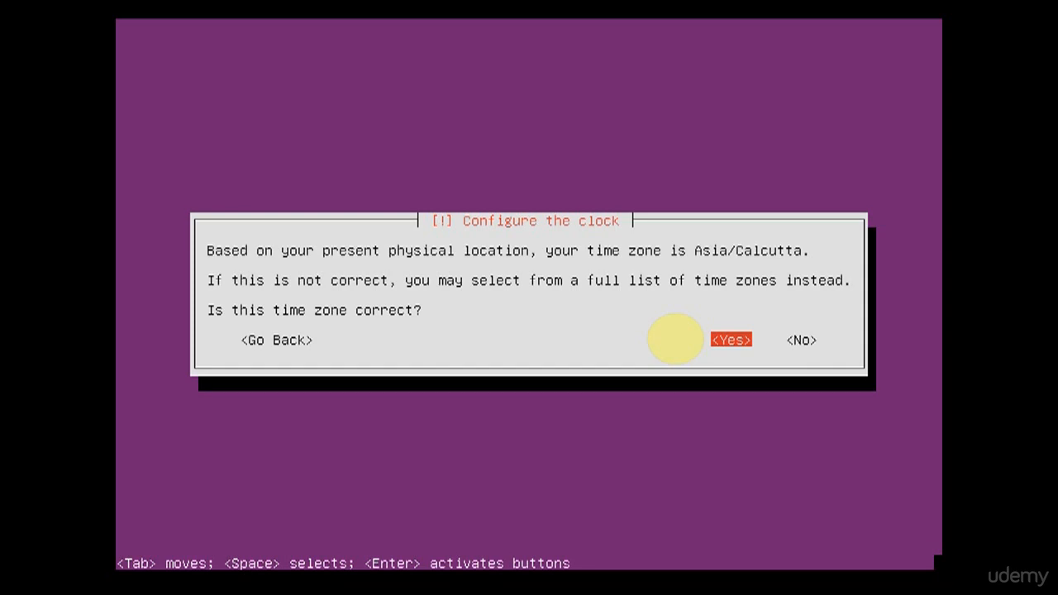
key("Return")
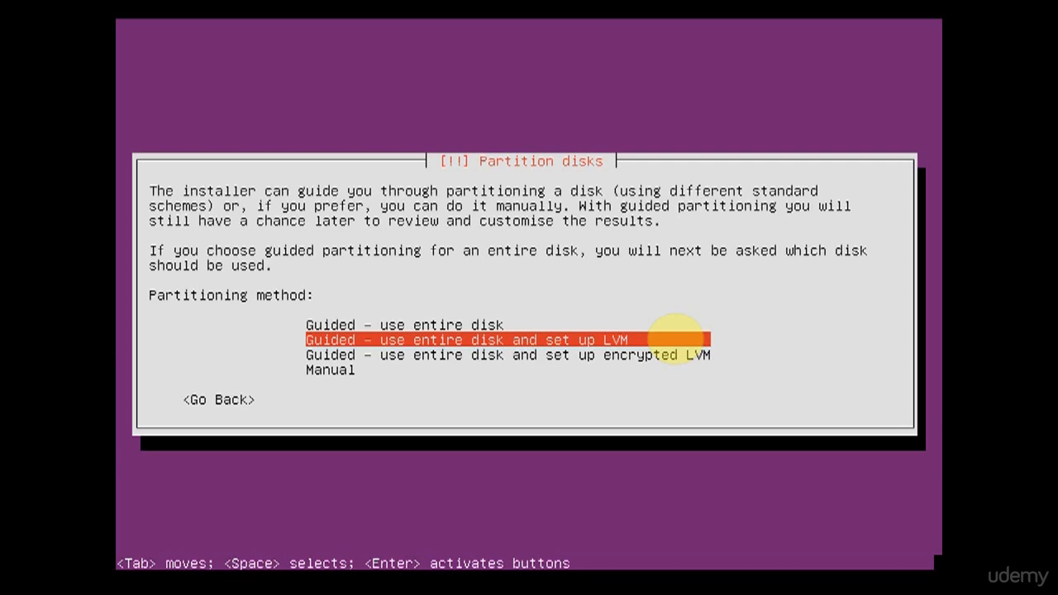
- Examine the available partitioning methods, comparing entire disk, LVM, encrypted LVM and manual partitioning
key("Up")
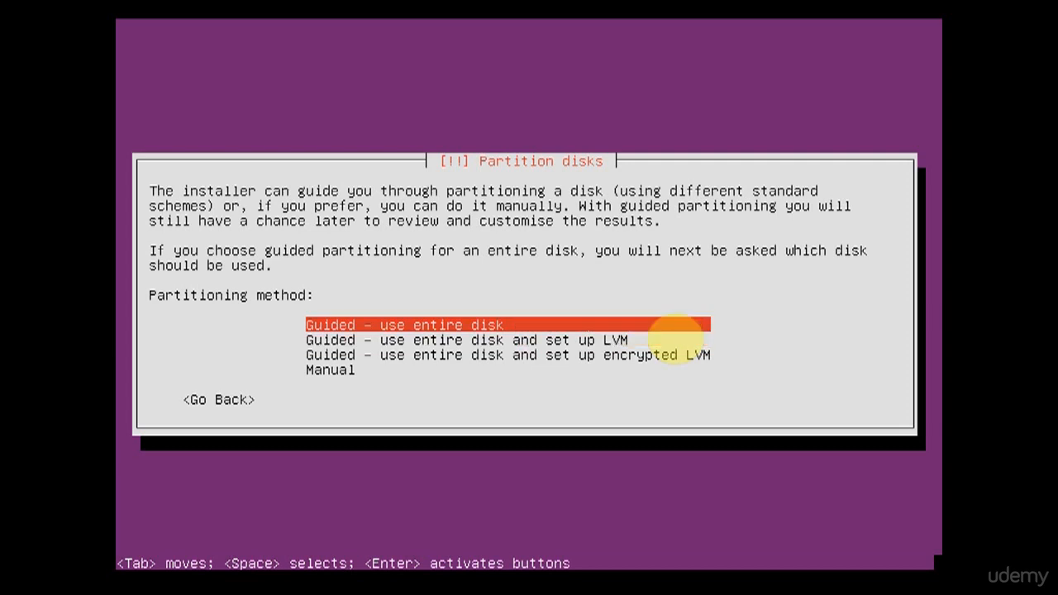
key("Down")
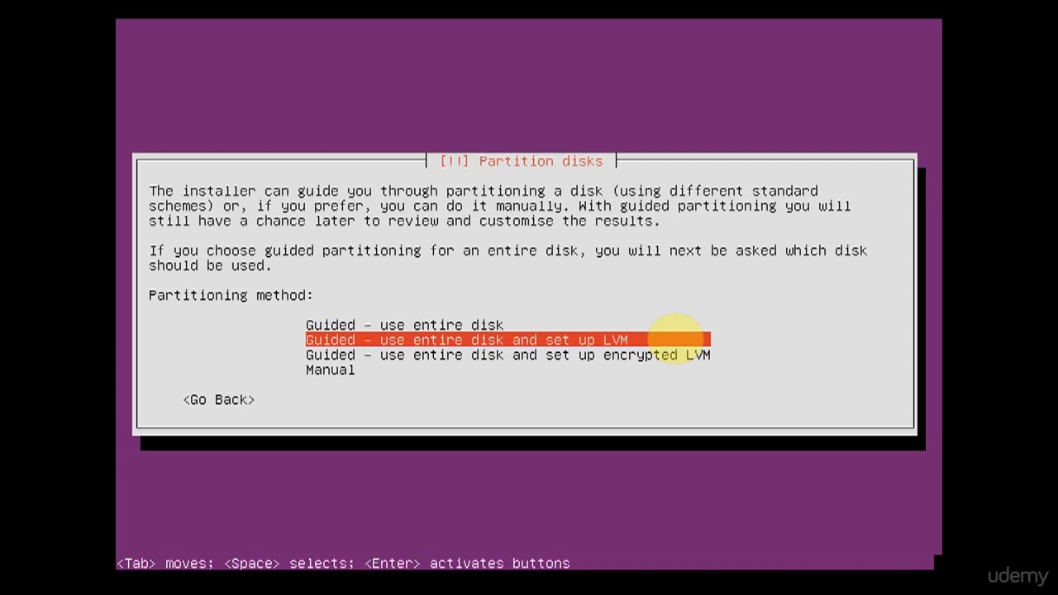
key("Down")
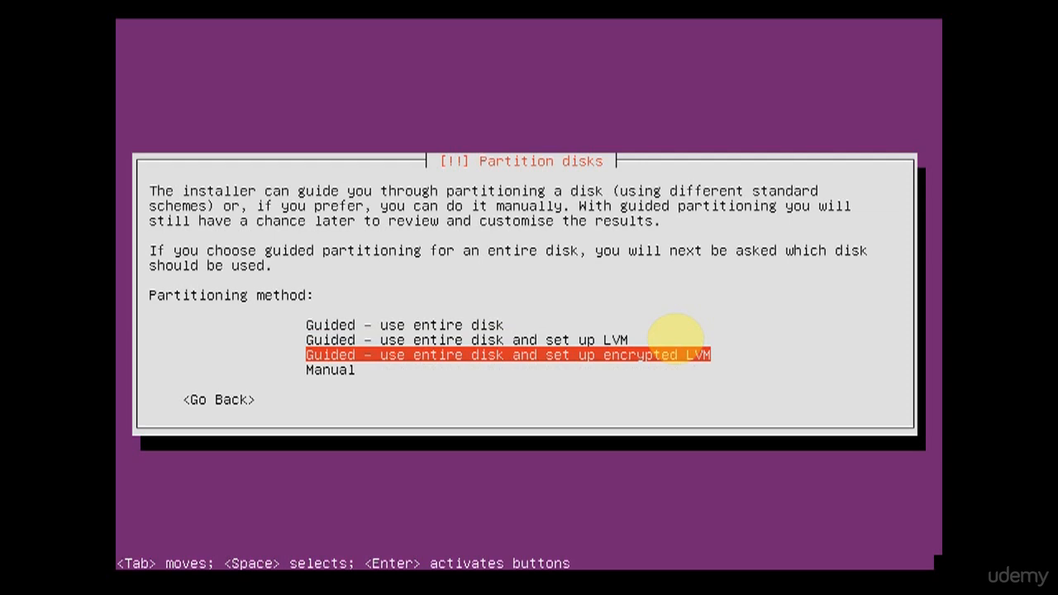
key("Down")
key("Up")
key("Up")
key("Up")
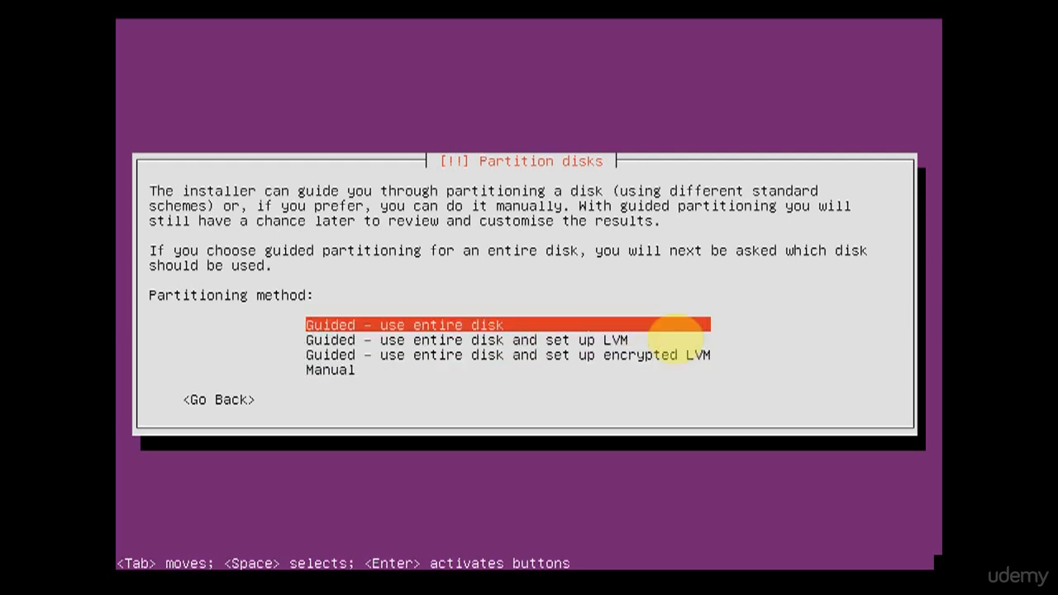
key("Down")
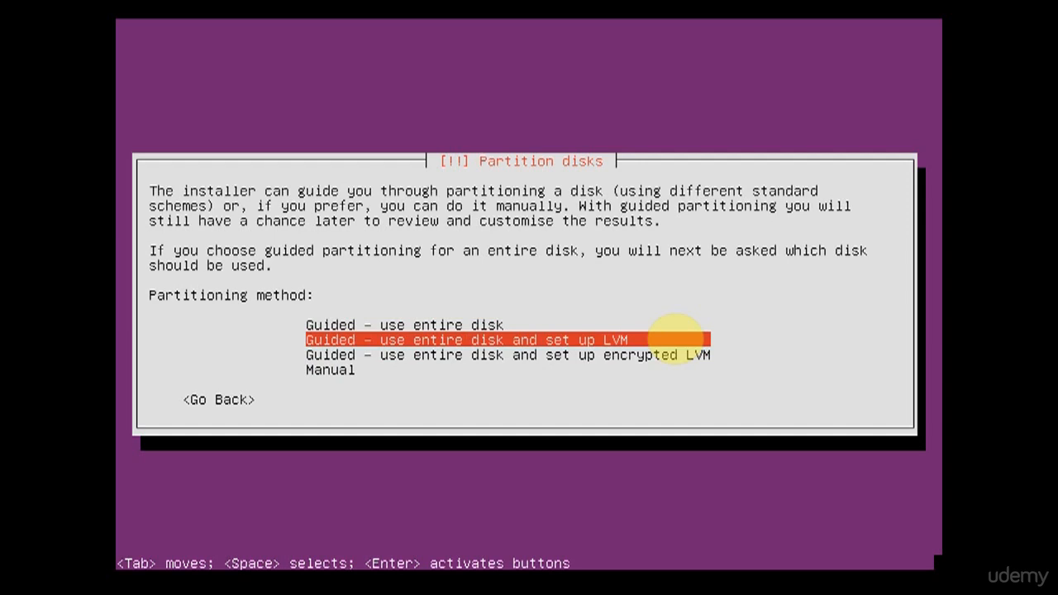
key("Up")
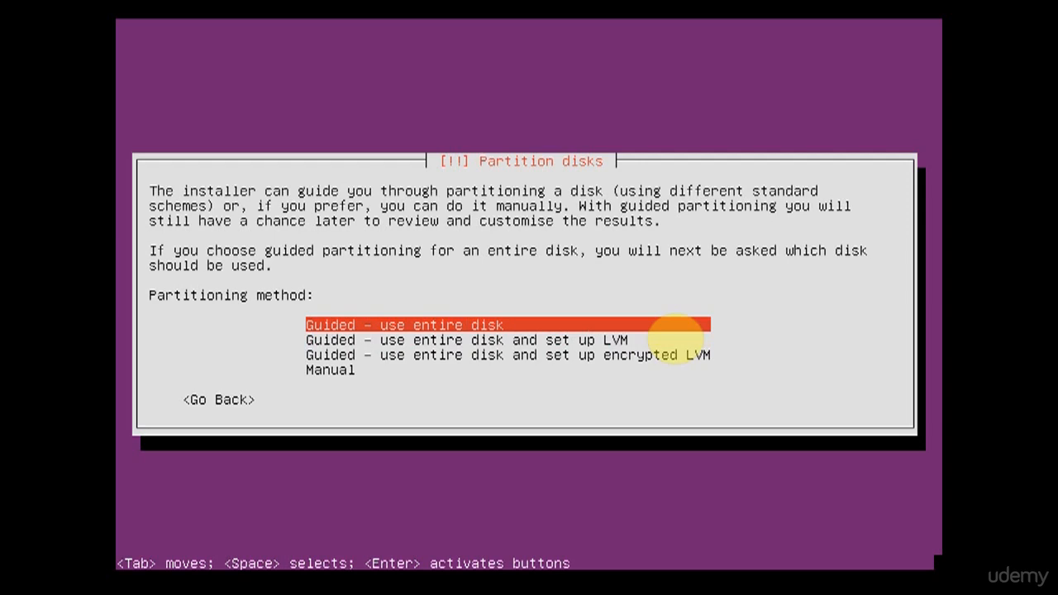
key("Down")
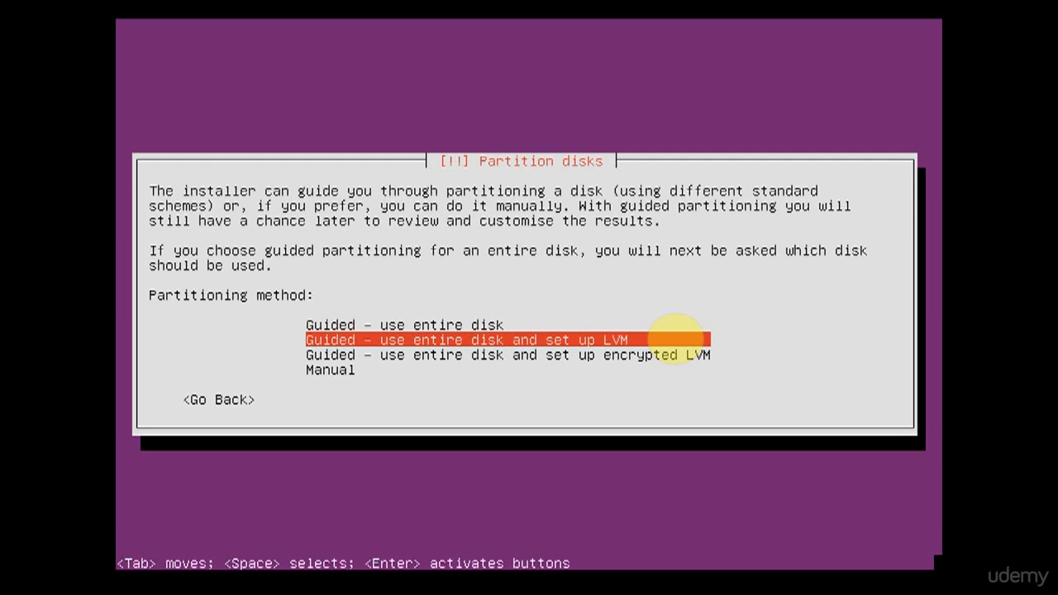
key("Down")
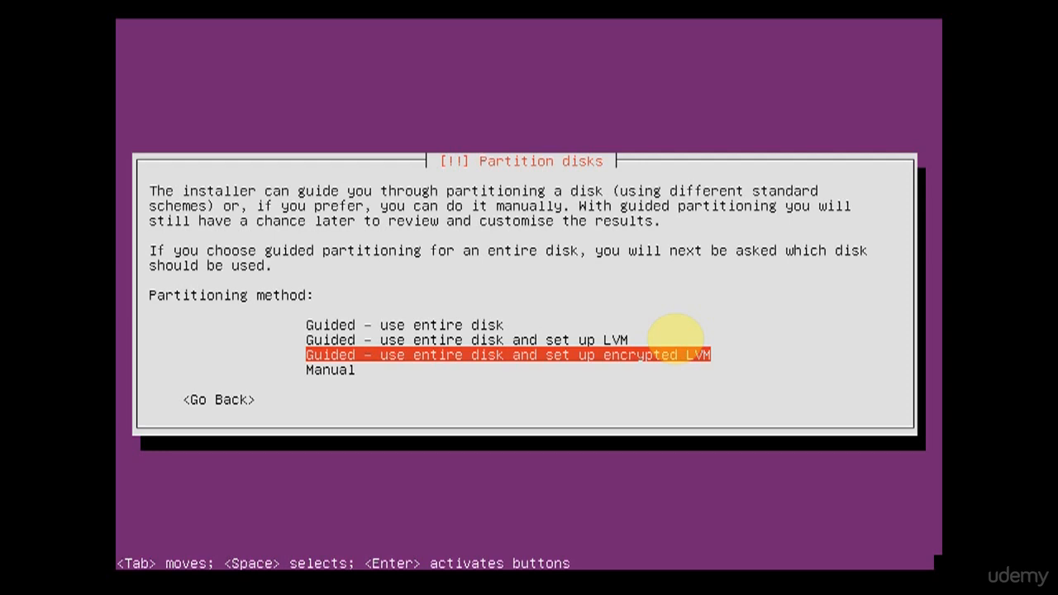
key("Down")
key("Up")
key("Up")
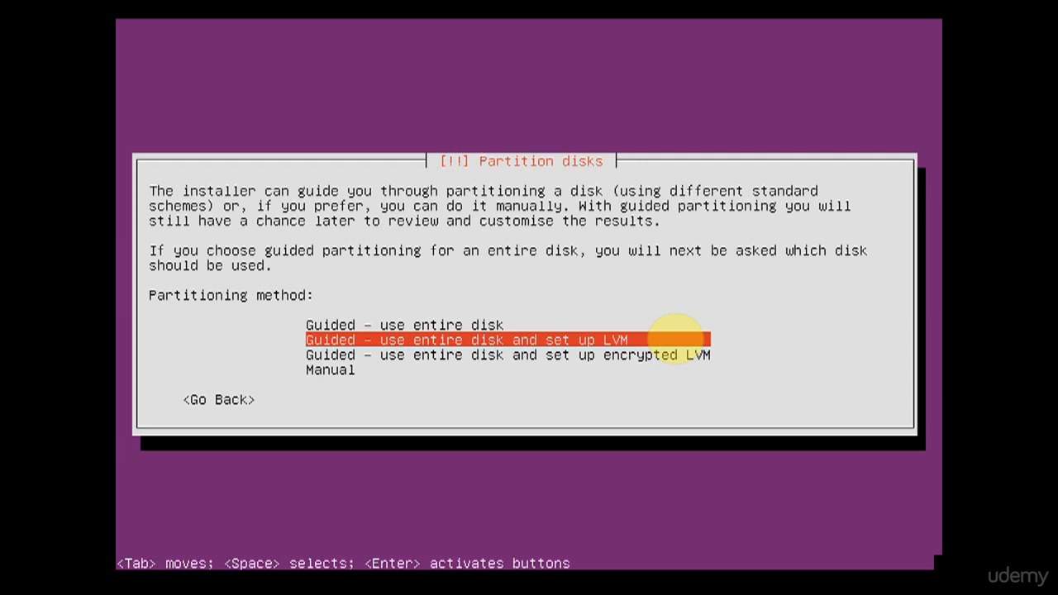
- Choose guided partitioning of the entire disk with LVM and select the SCSI3 (sda) VBOX hard disk
key("Up")
key("Down")
key("Return")
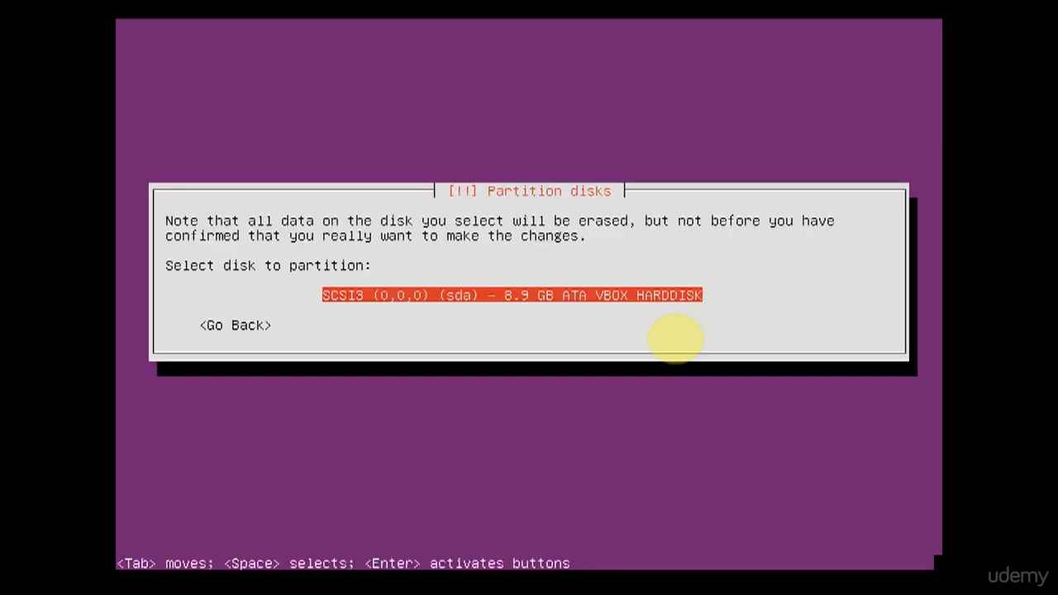
key("Return")
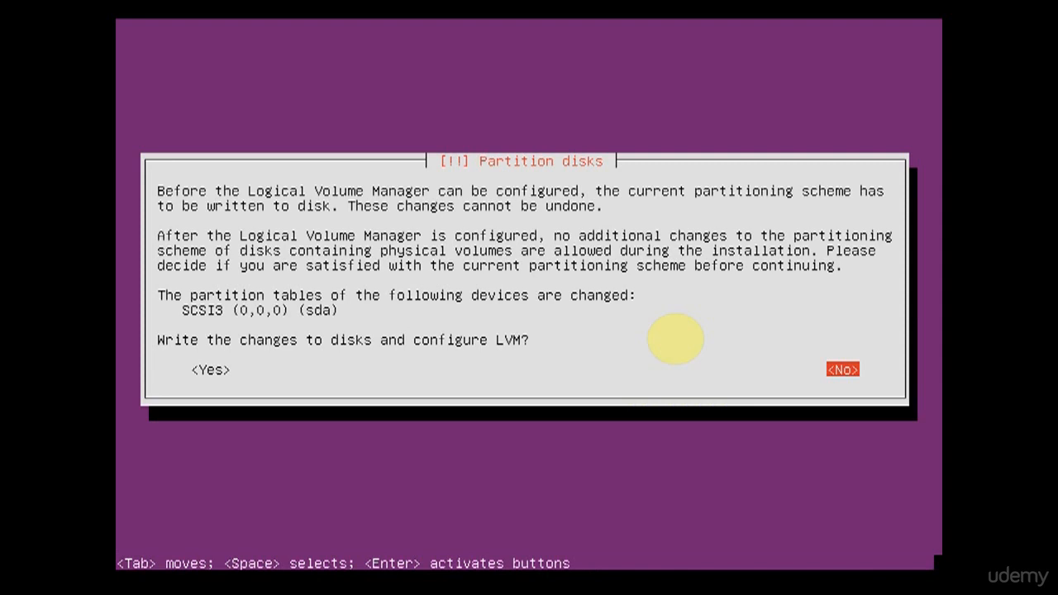
- Write the LVM setup and final partition changes to disk, using 8.4 GB of the volume group for guided partitioning
key("Tab")
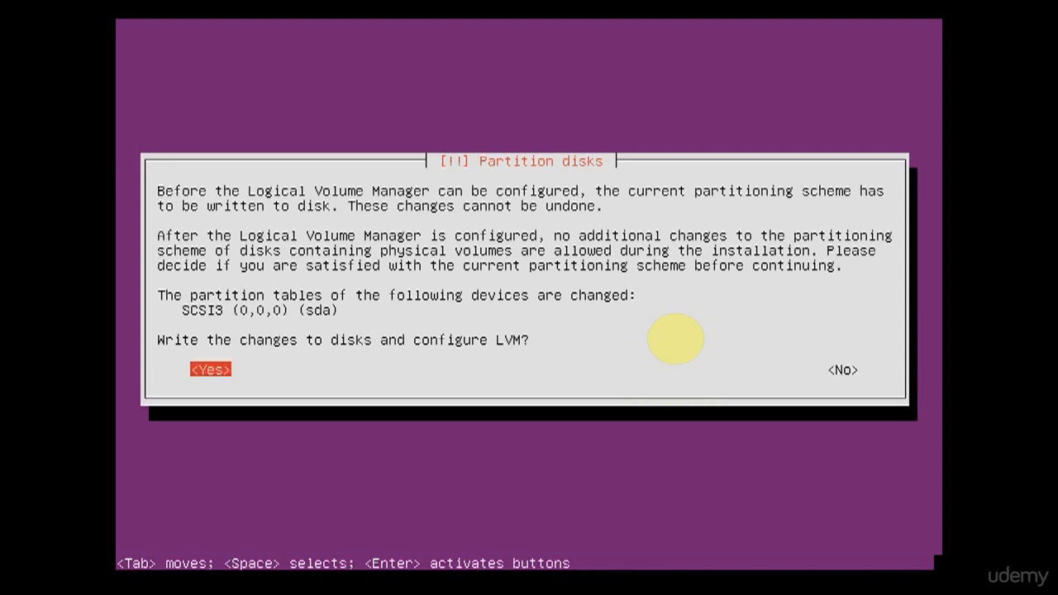
key("Return")
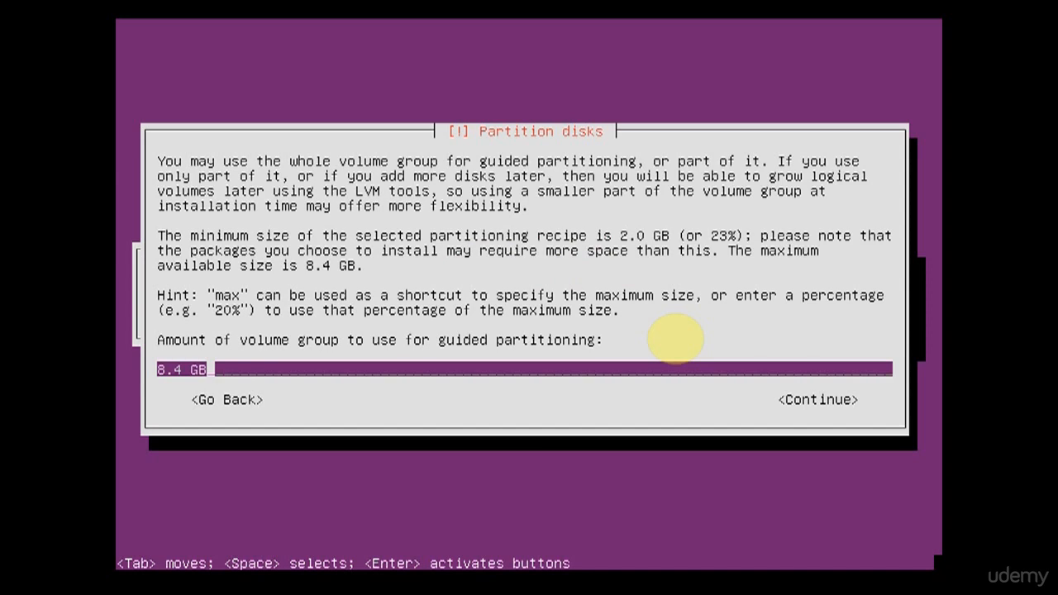
key("Return")
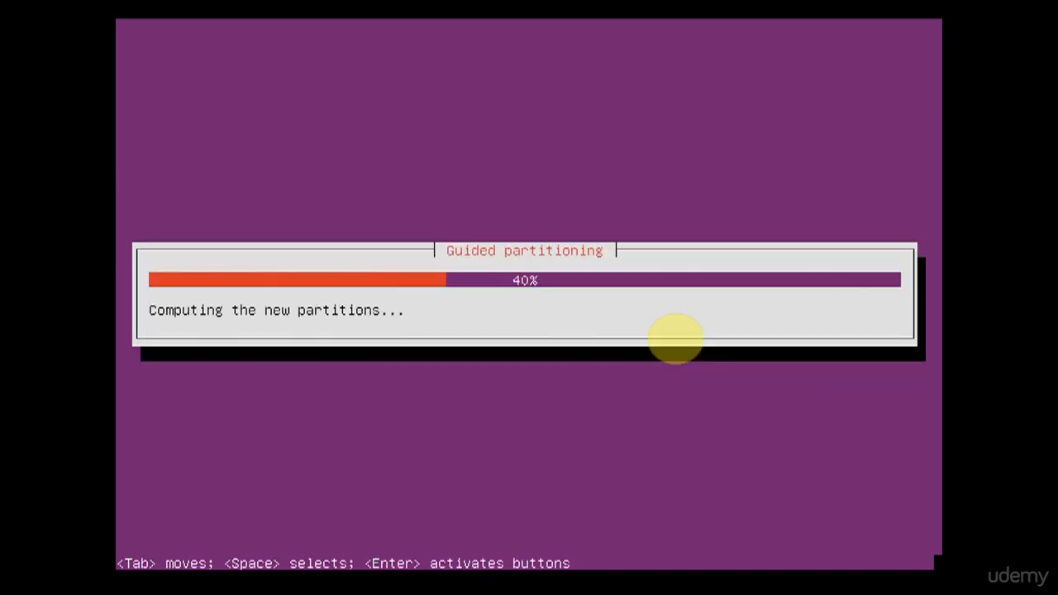
key("Tab")
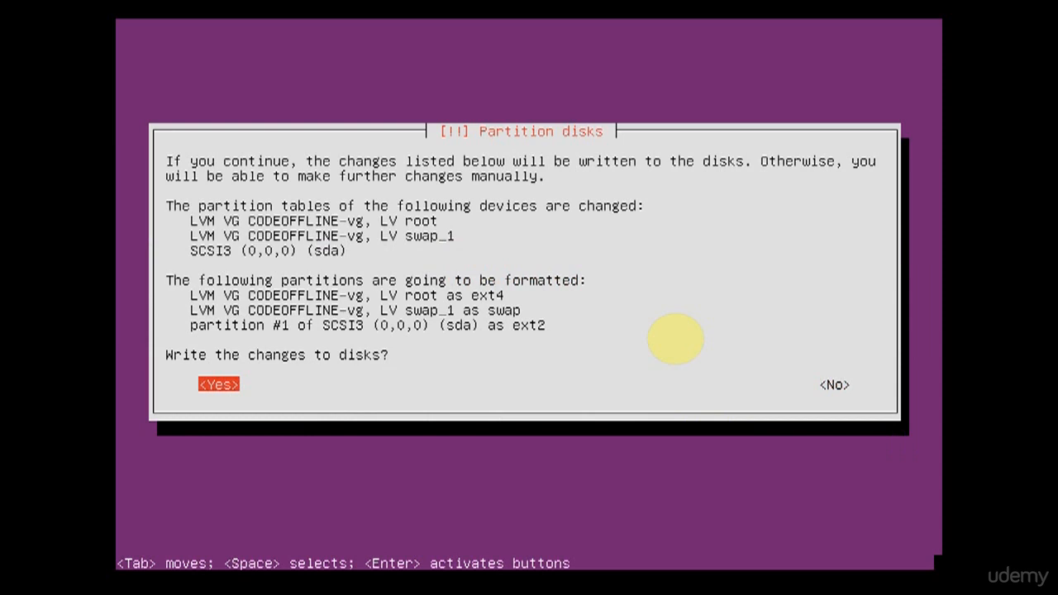
key("Return")
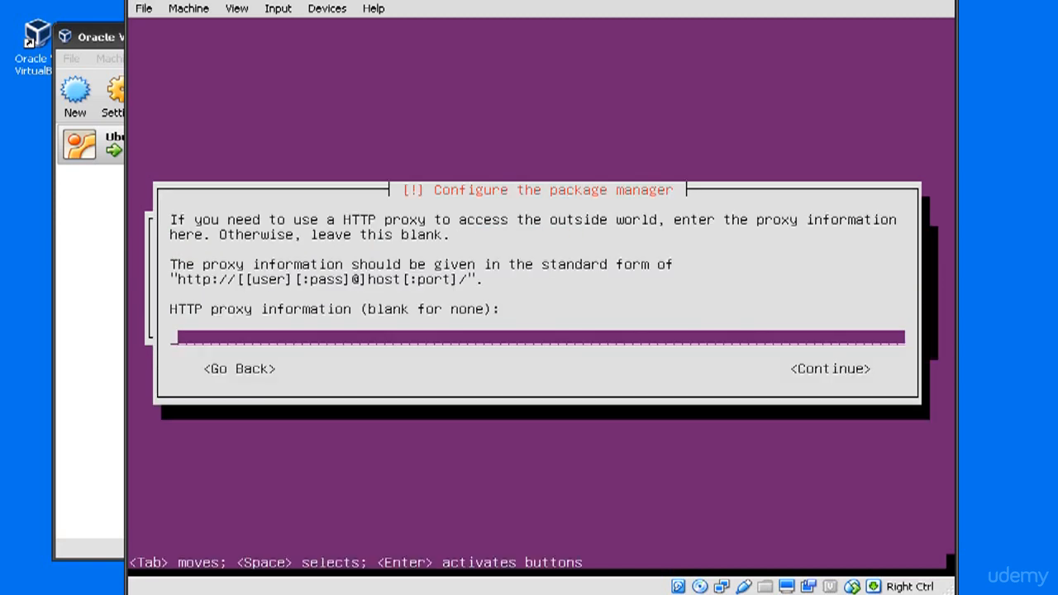
- Continue without an HTTP proxy or automatic updates, and install only the standard system utilities
key("Return")
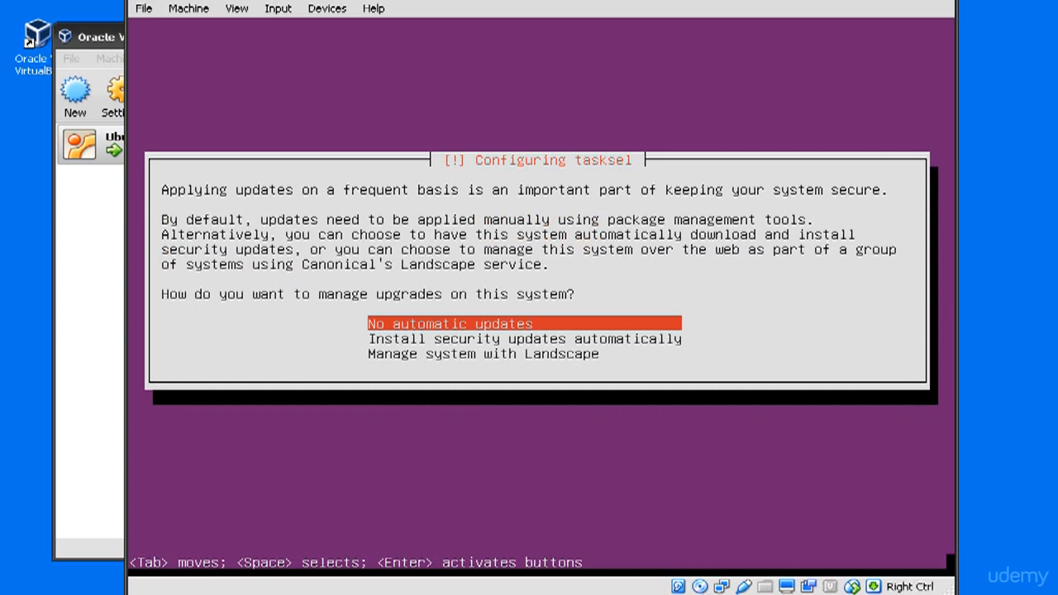
key("Return")
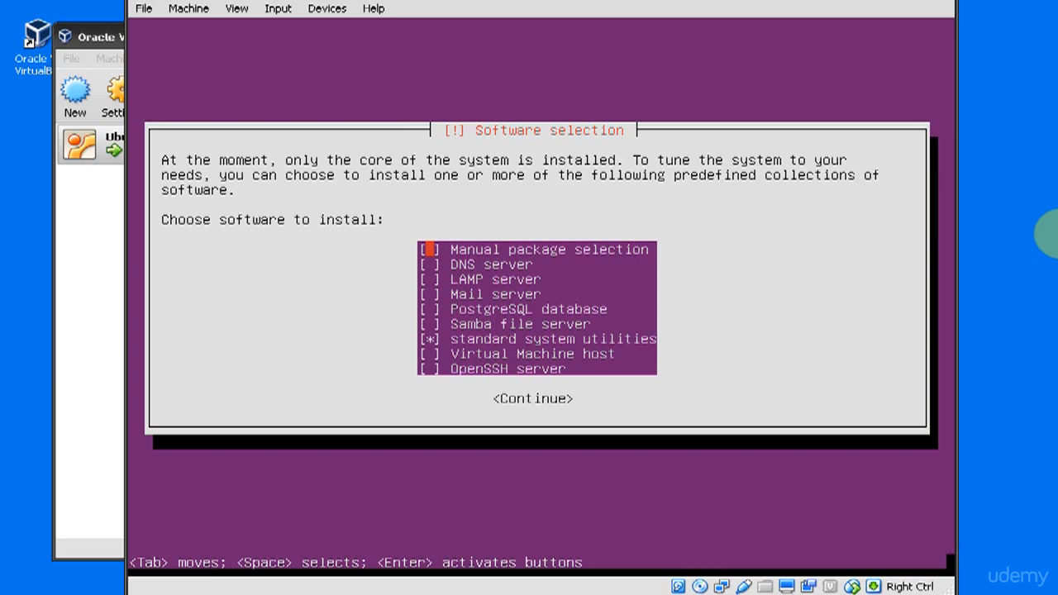
key("Return")
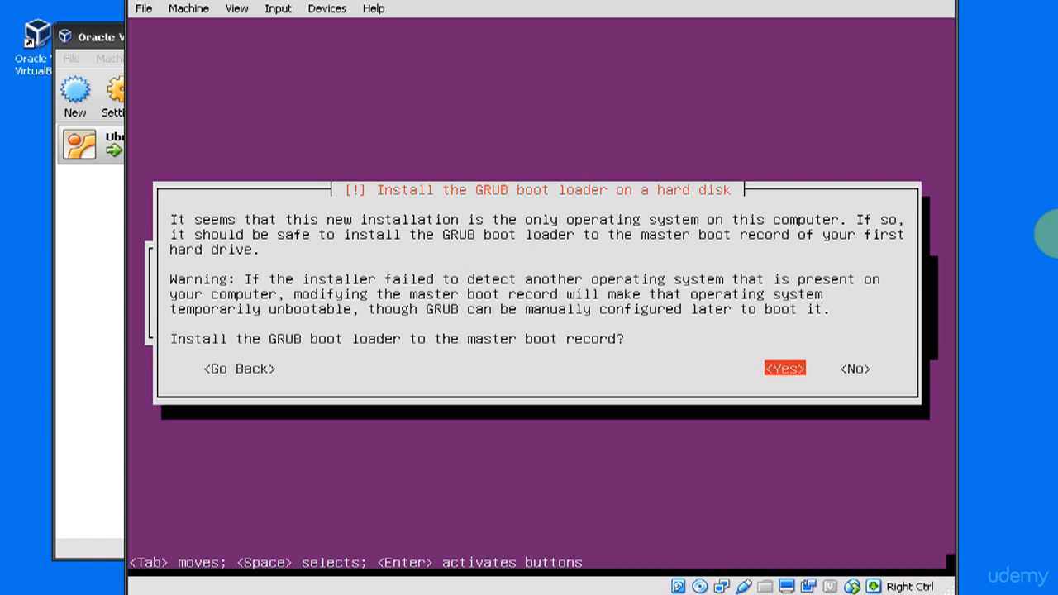
- Install the GRUB boot loader to the master boot record and finish the installation by booting into the new system
key("Return")
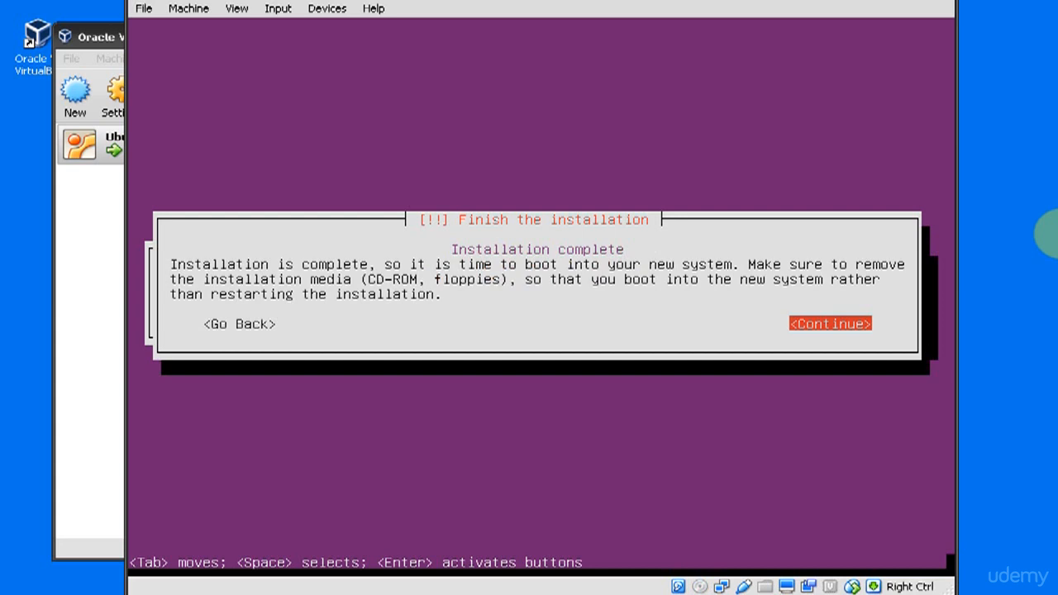
key("Return")
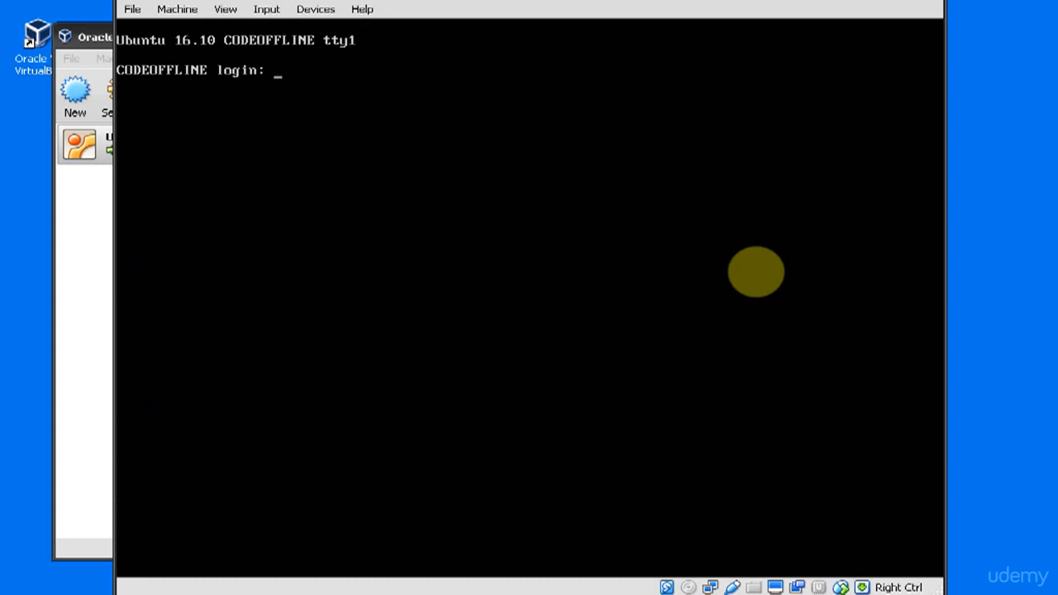
- Log in to the new Ubuntu system with the account's username and password
type("prashant")
key("Return")
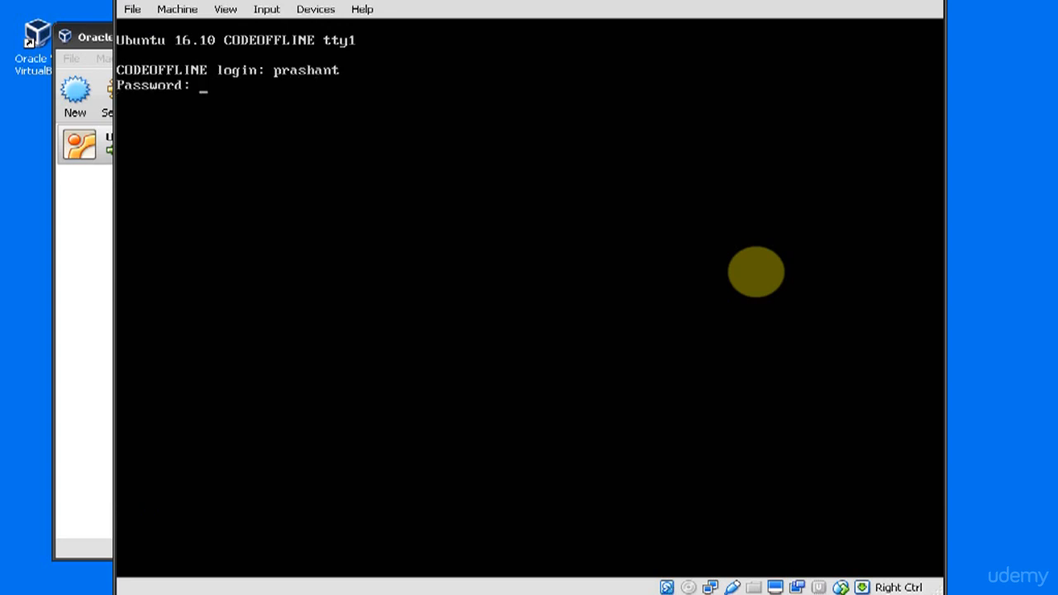
key("Return")
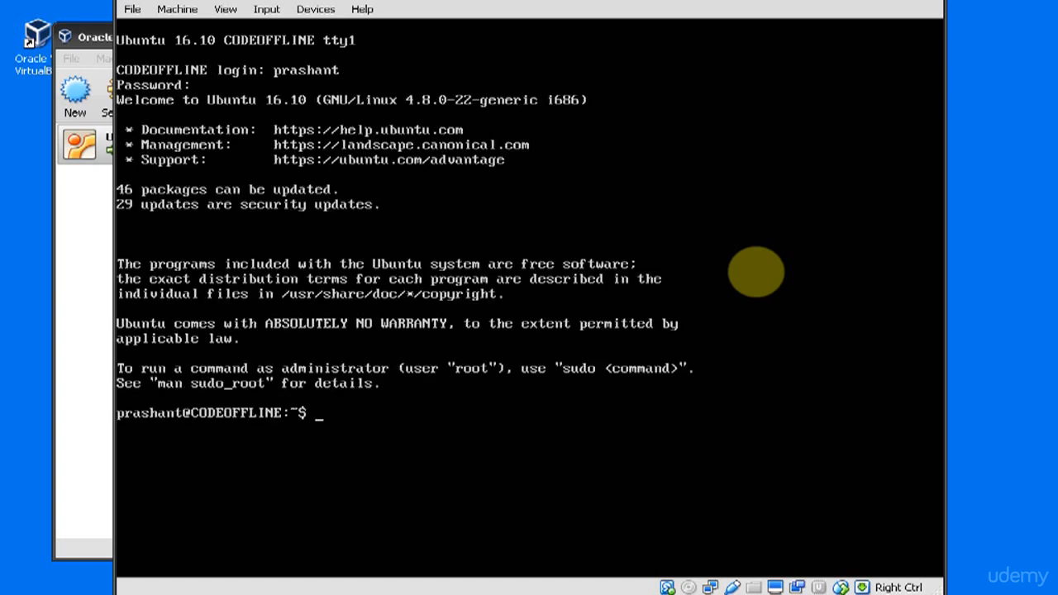
- Clear the terminal screen with the clear command
type("clear")
key("Return")
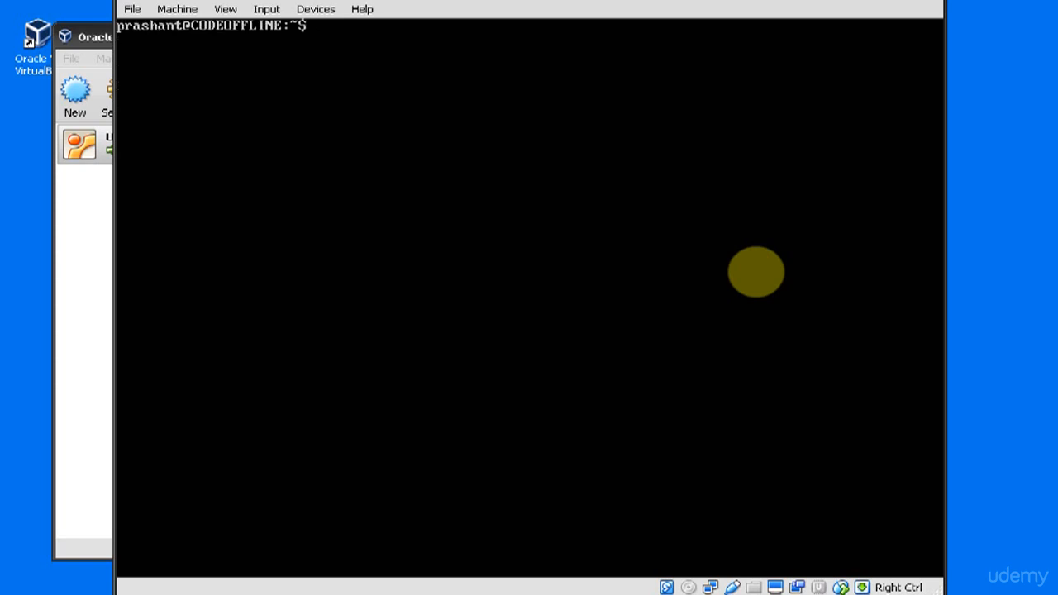